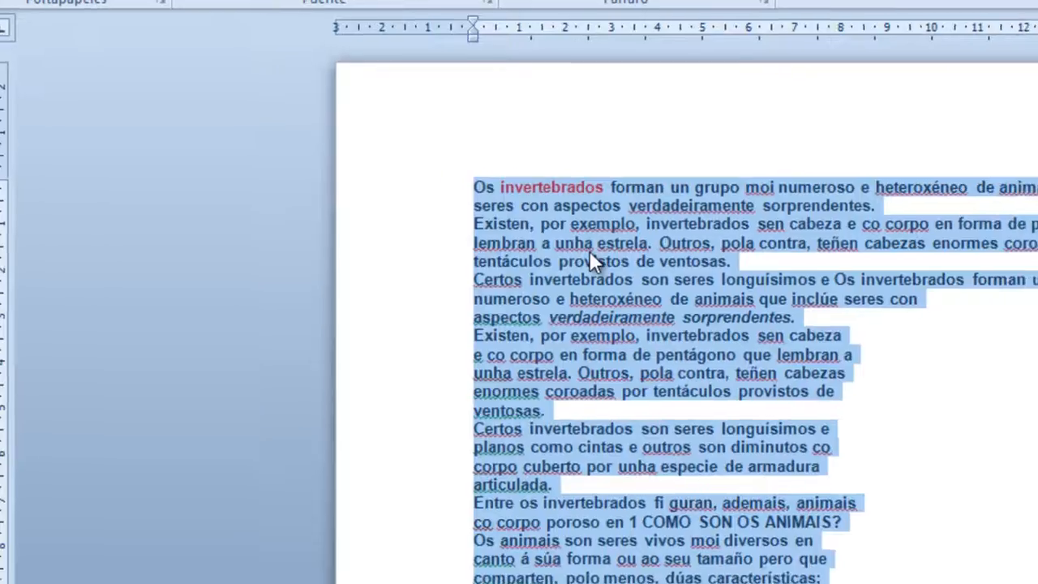
# Step: Copy the selected invertebrates text from the Word document and switch to eXeLearning
pyautogui.rightClick(607, 261)
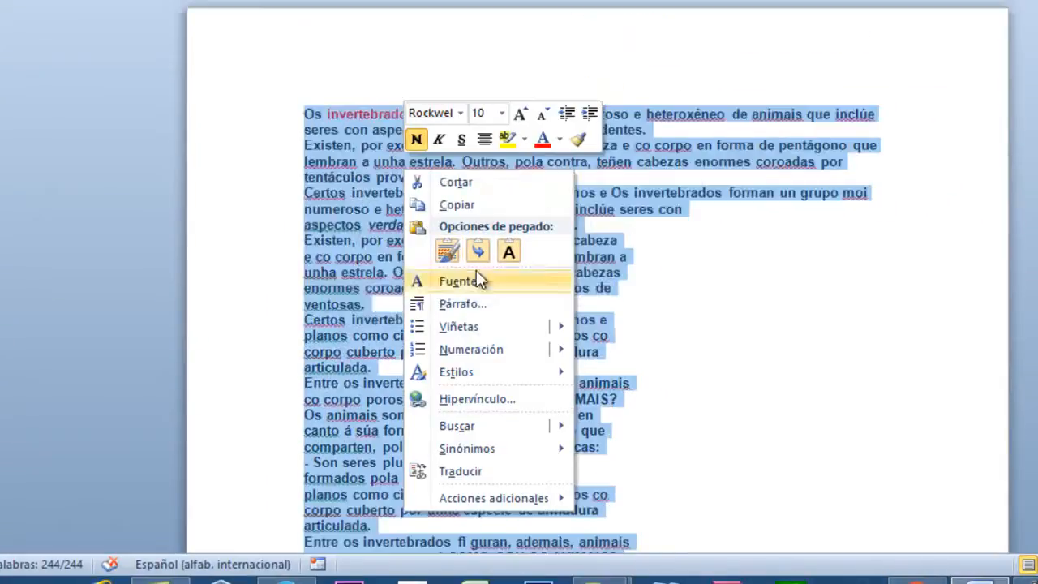
pyautogui.click(464, 210)
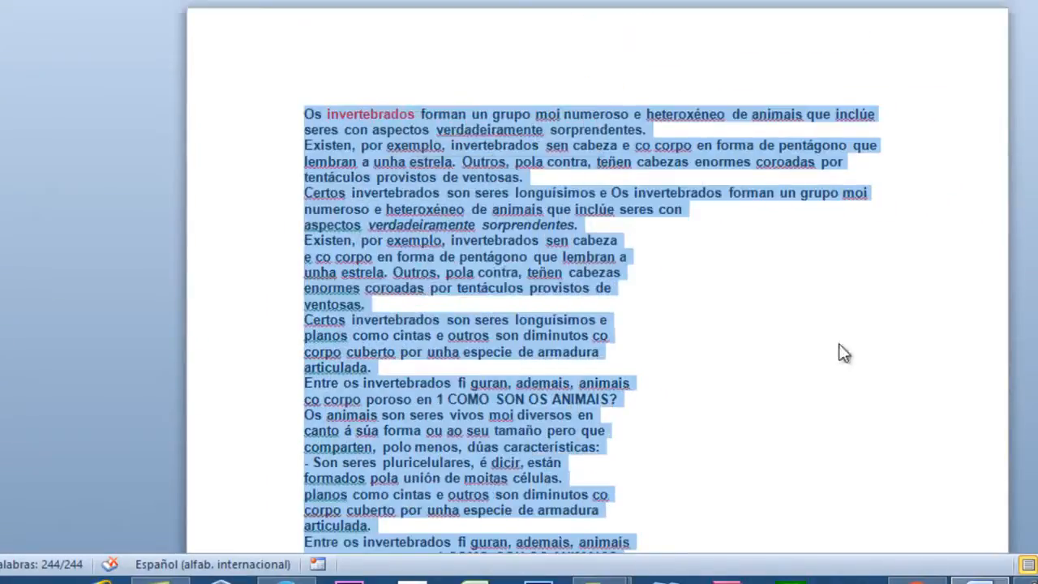
pyautogui.hotkey('alt', 'Tab')
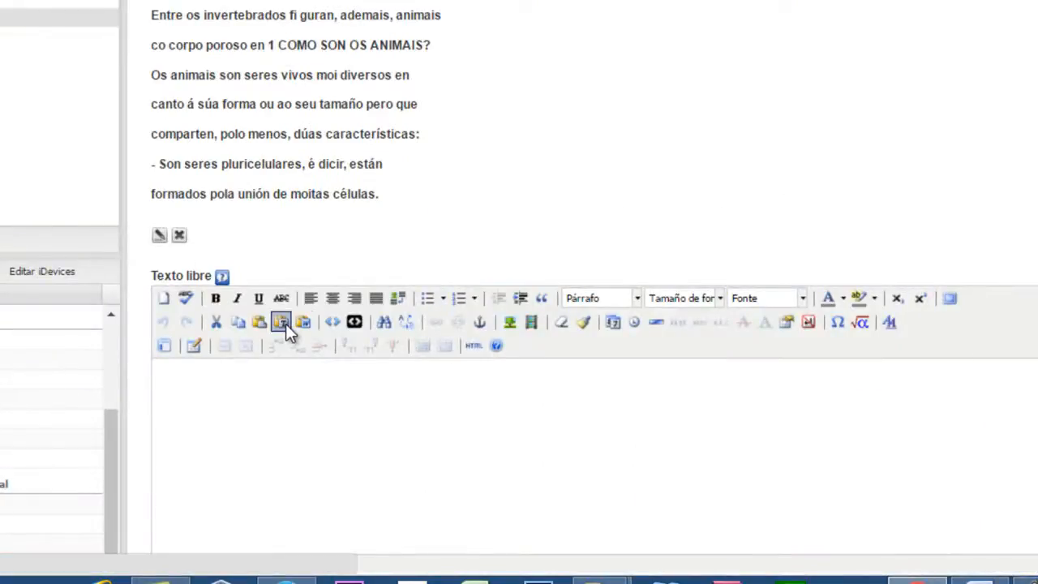
# Step: Paste the copied text as plain text into the empty Texto libre block and save the block
pyautogui.rightClick(186, 380)
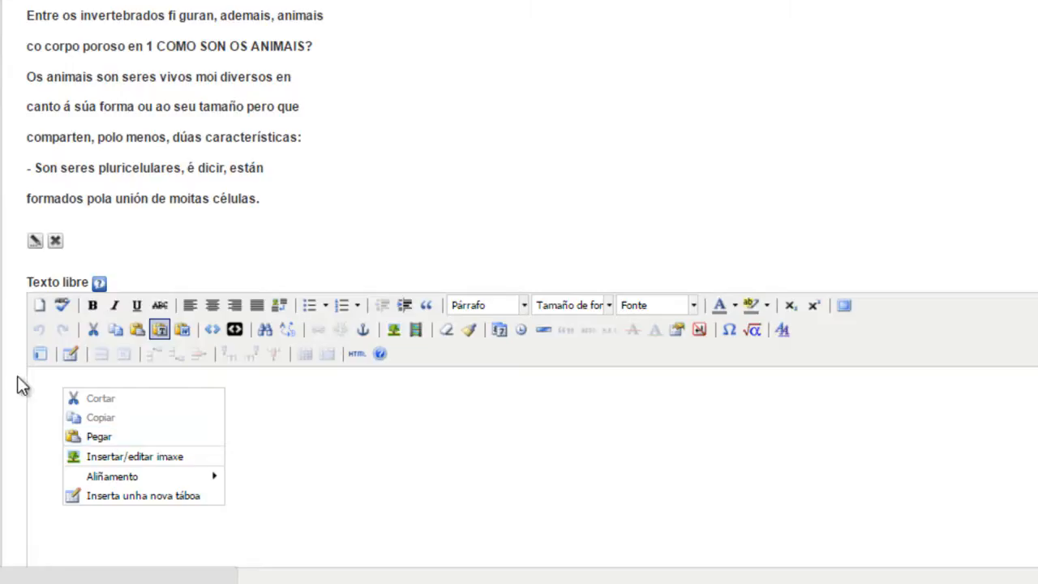
pyautogui.click(46, 402)
pyautogui.hotkey('ctrl', 'v')
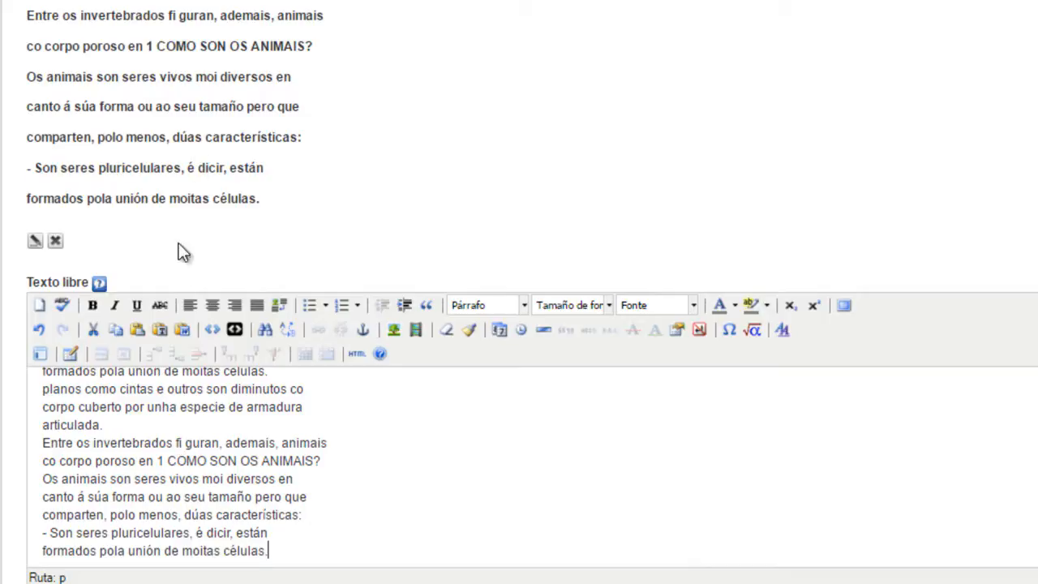
pyautogui.scroll(-1, 402, 435)
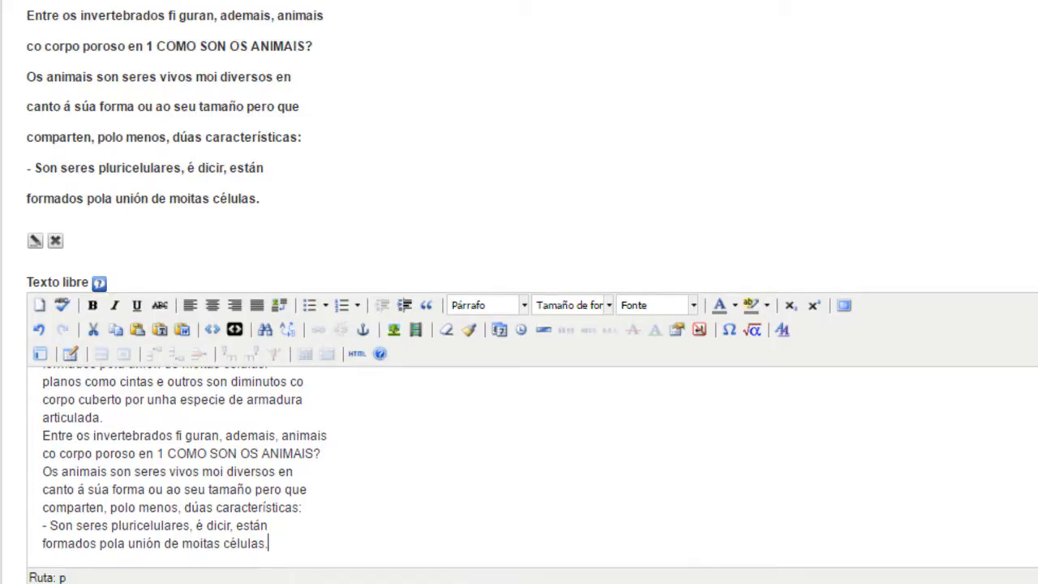
pyautogui.scroll(-1, 273, 542)
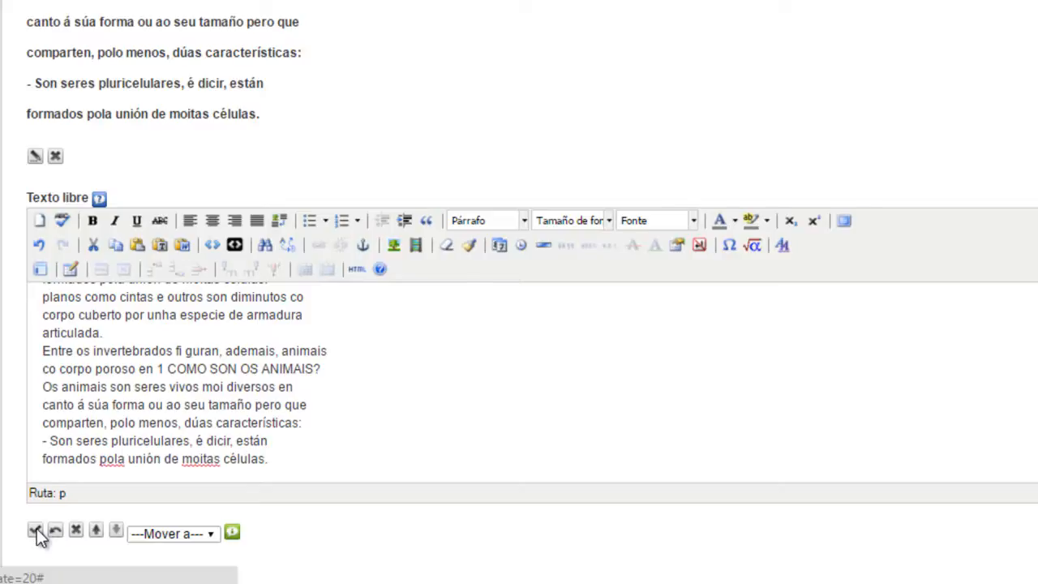
pyautogui.click(36, 531)
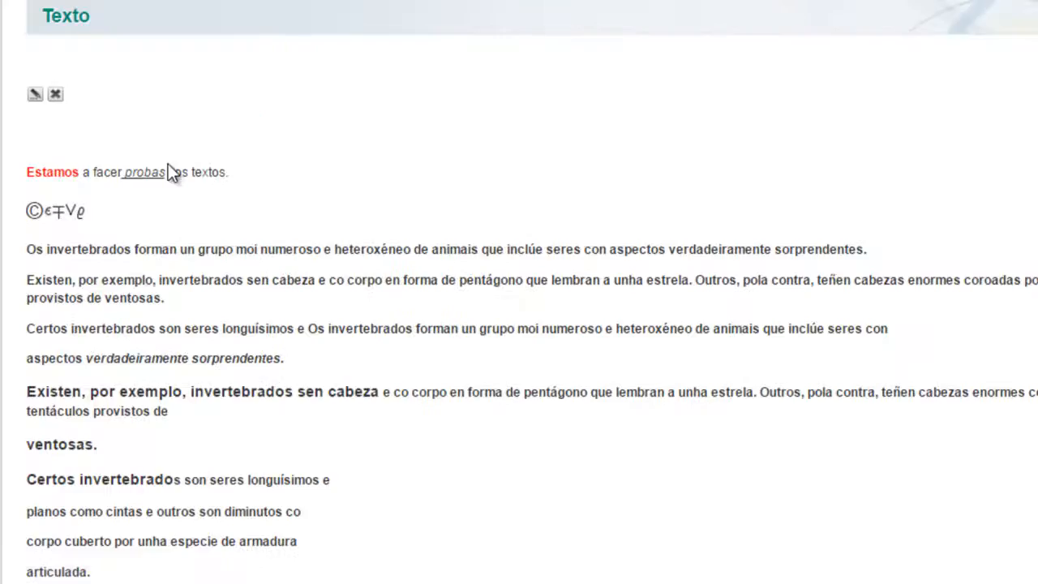
# Step: Write "Para ver invertebrados pica na imaxe." in a new Texto libre block below the plain-text version
pyautogui.scroll(-11, 168, 164)
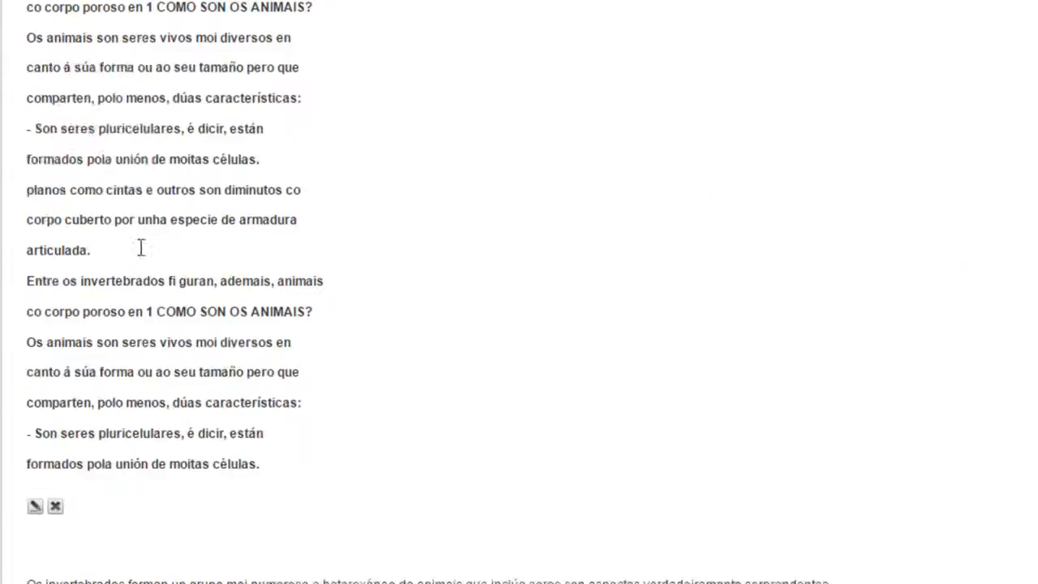
pyautogui.scroll(-6, 142, 257)
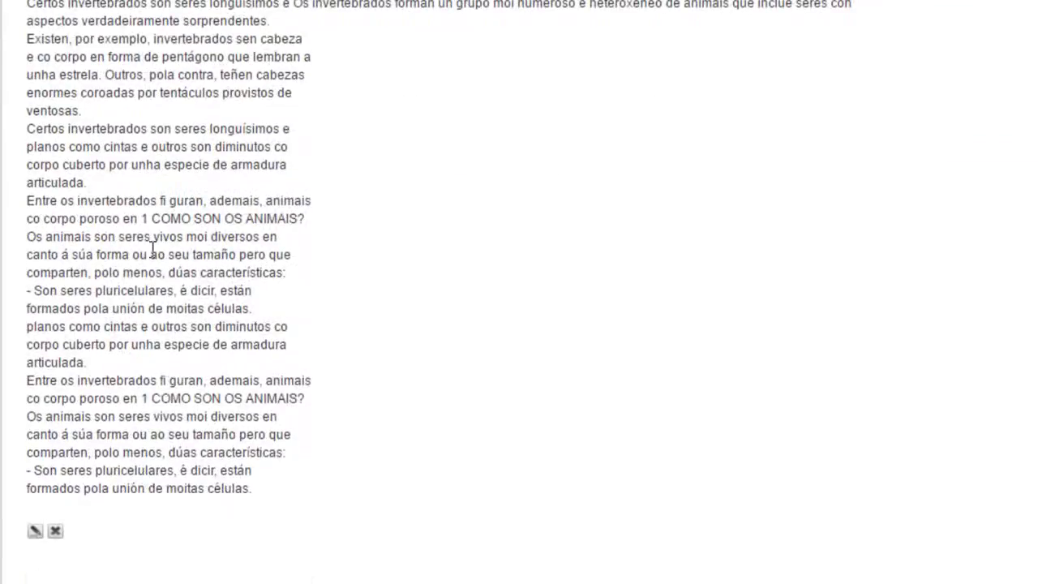
pyautogui.scroll(-5, 170, 246)
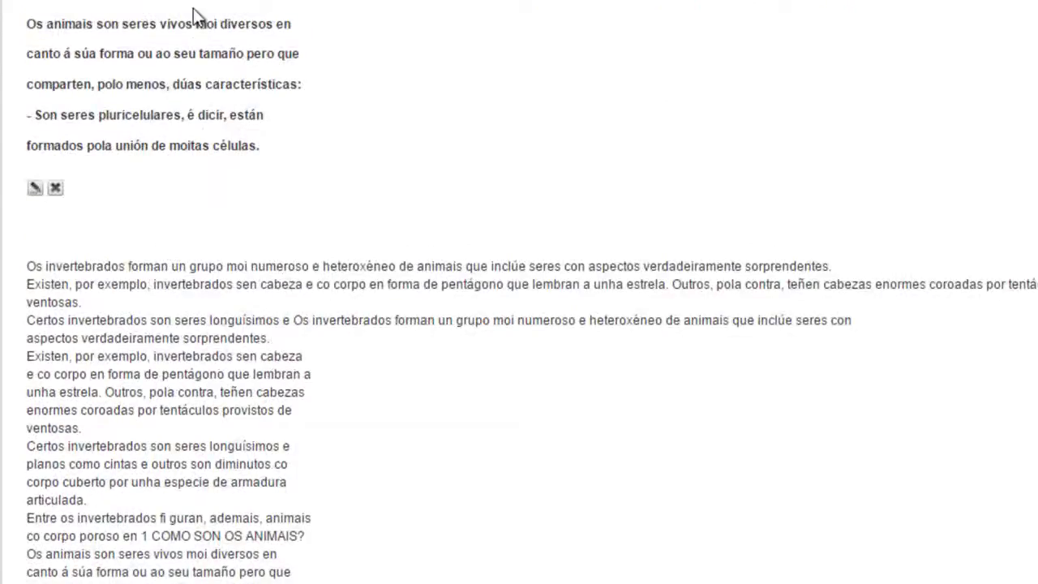
pyautogui.scroll(3, 172, 93)
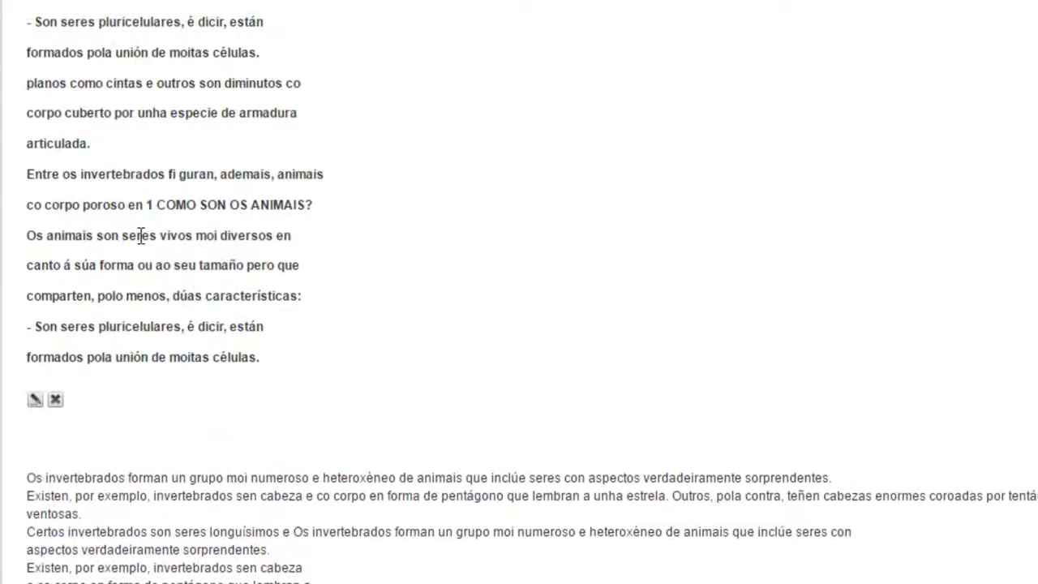
pyautogui.scroll(-6, 140, 235)
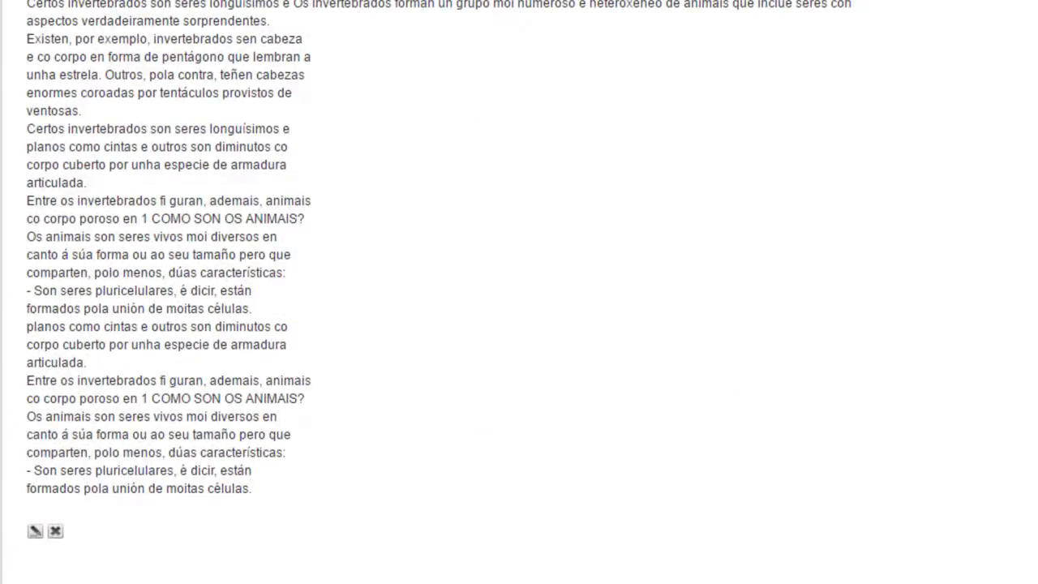
pyautogui.scroll(-4, 335, 304)
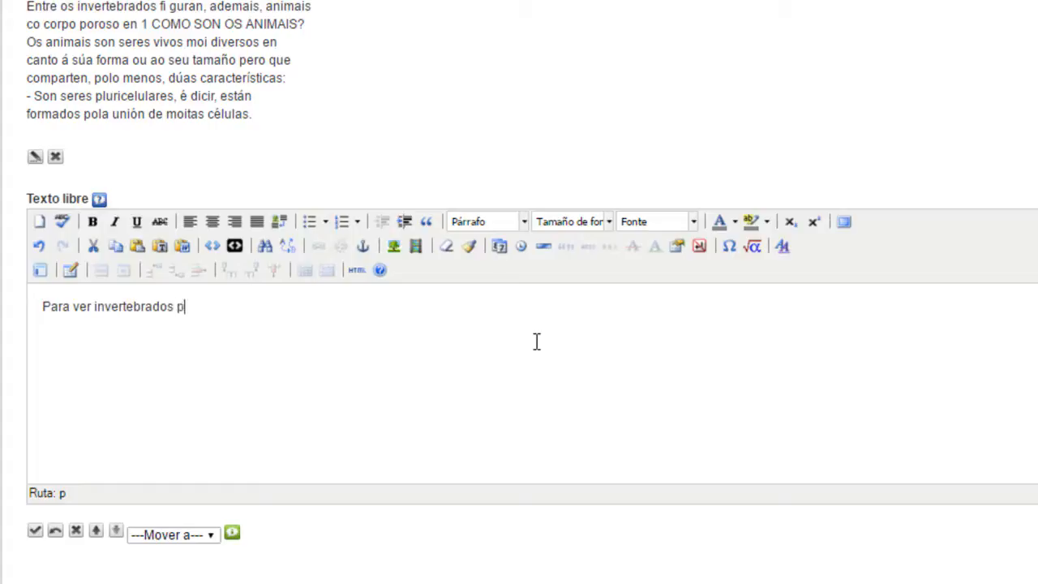
pyautogui.write('maxe.')
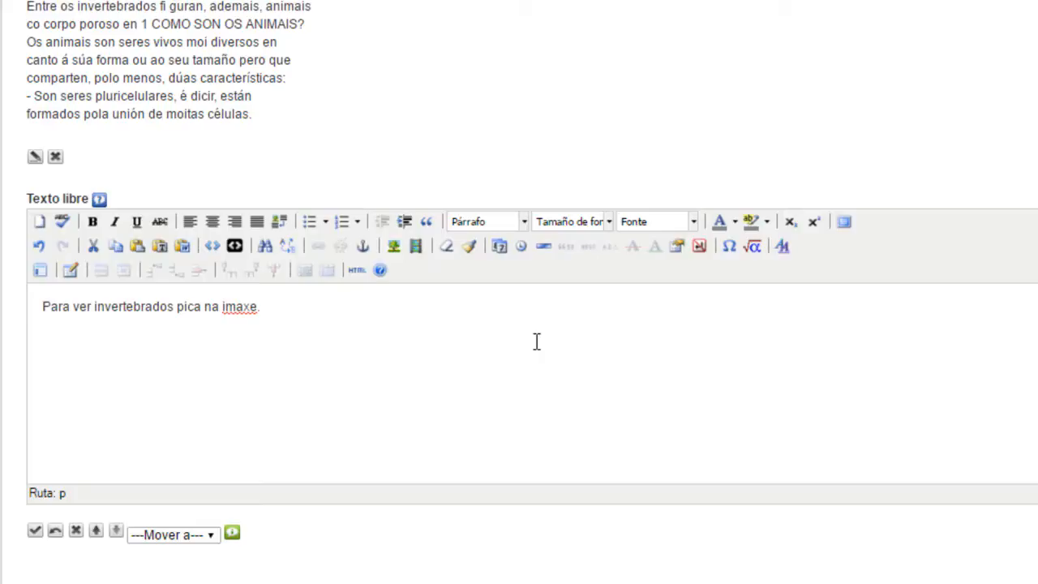
# Step: Insert the image Baba_de_Caracol.jpg from Nueva carpeta (2) into the Texto libre block without a description
pyautogui.click(395, 246)
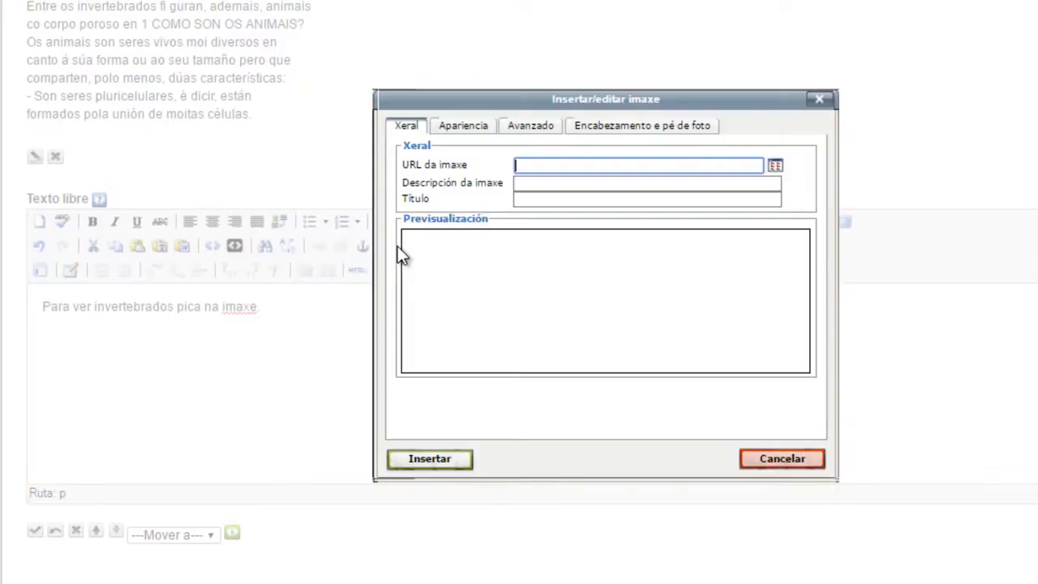
pyautogui.click(775, 167)
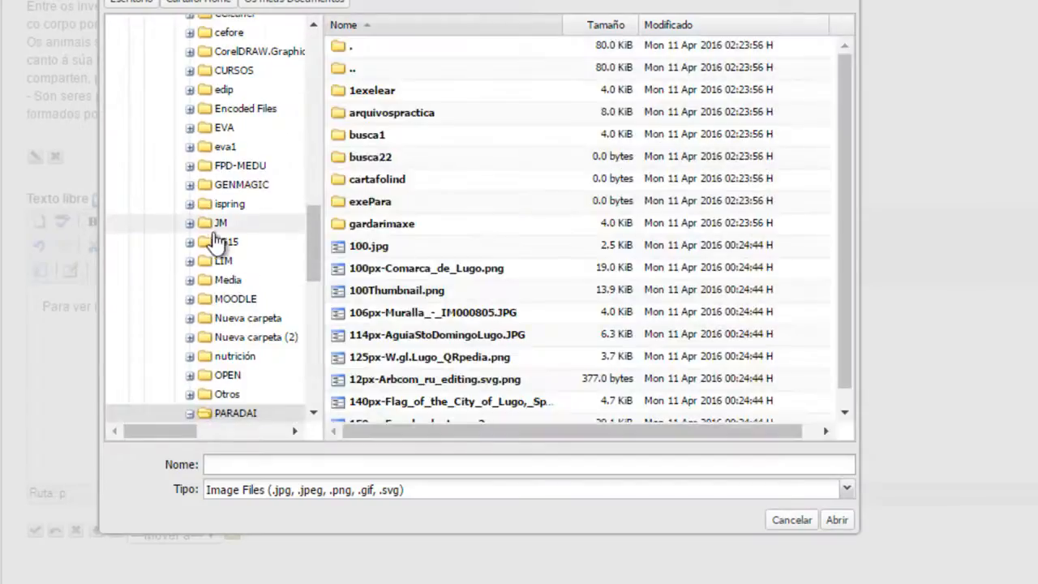
pyautogui.click(256, 339)
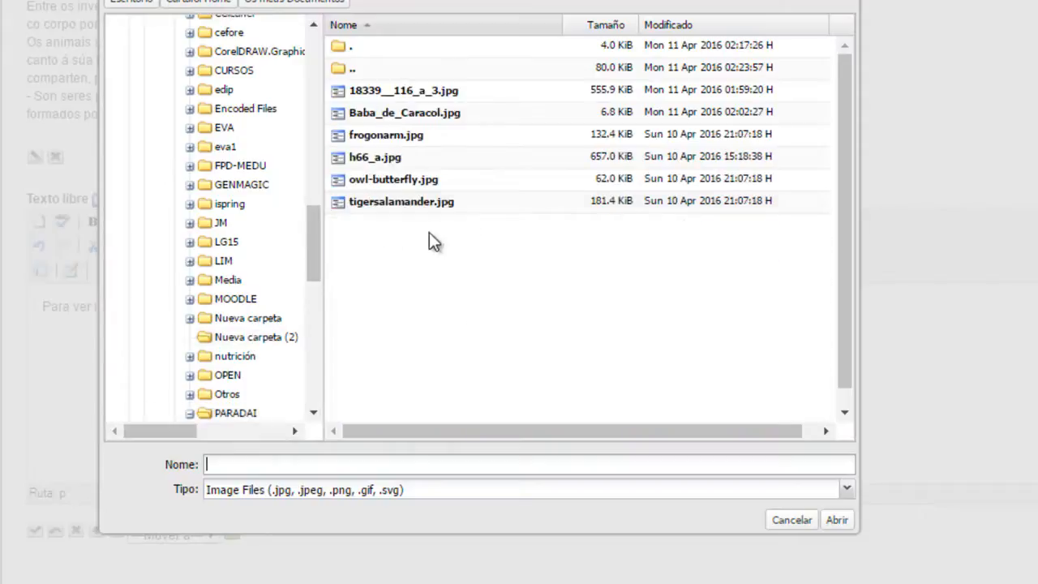
pyautogui.click(402, 113)
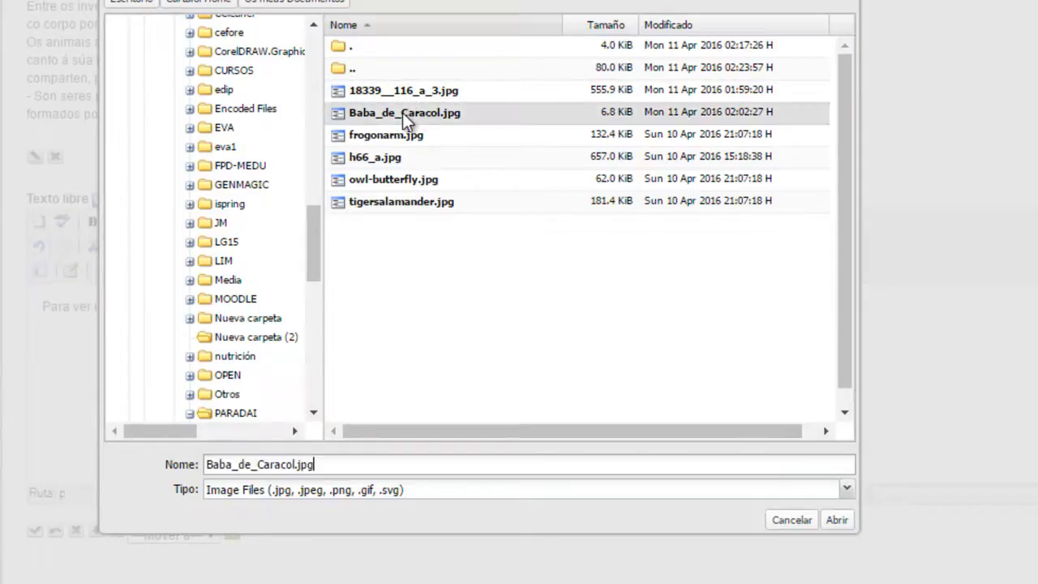
pyautogui.doubleClick(402, 113)
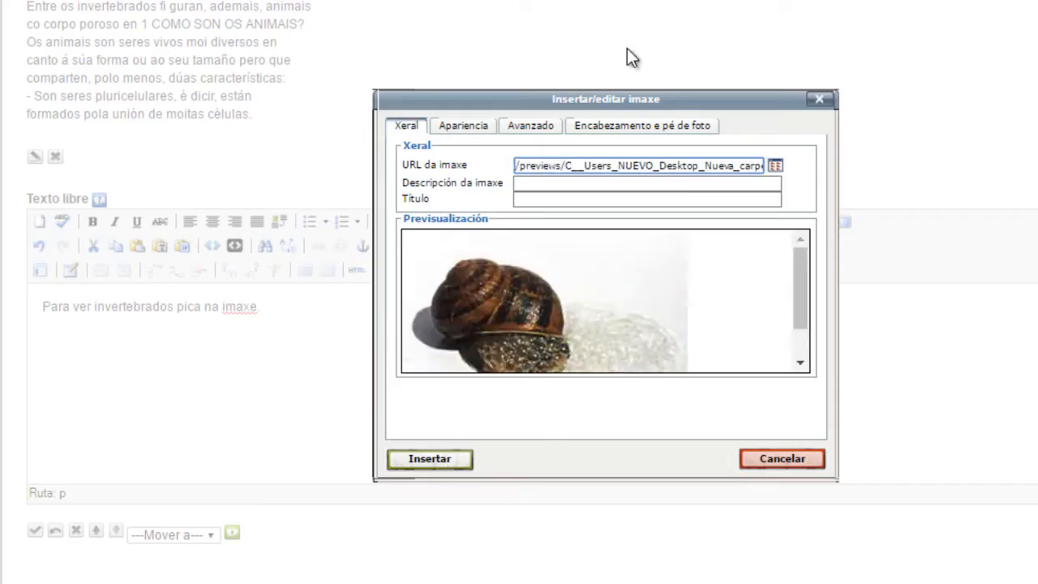
pyautogui.click(435, 456)
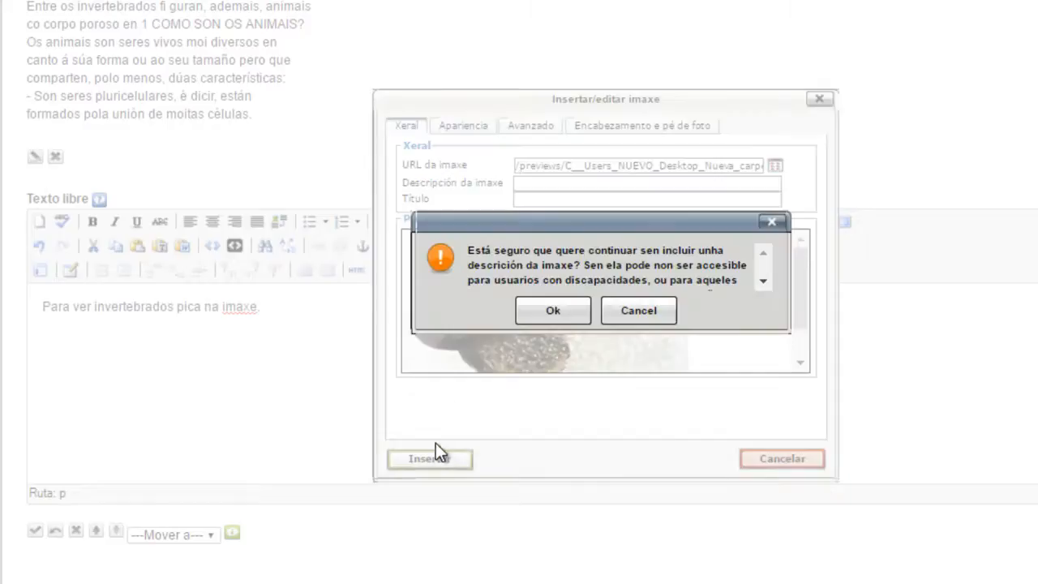
pyautogui.click(549, 314)
# Step: Link the inserted snail image to the file invertebrados.pdf and save the Texto libre block
pyautogui.scroll(3, 308, 304)
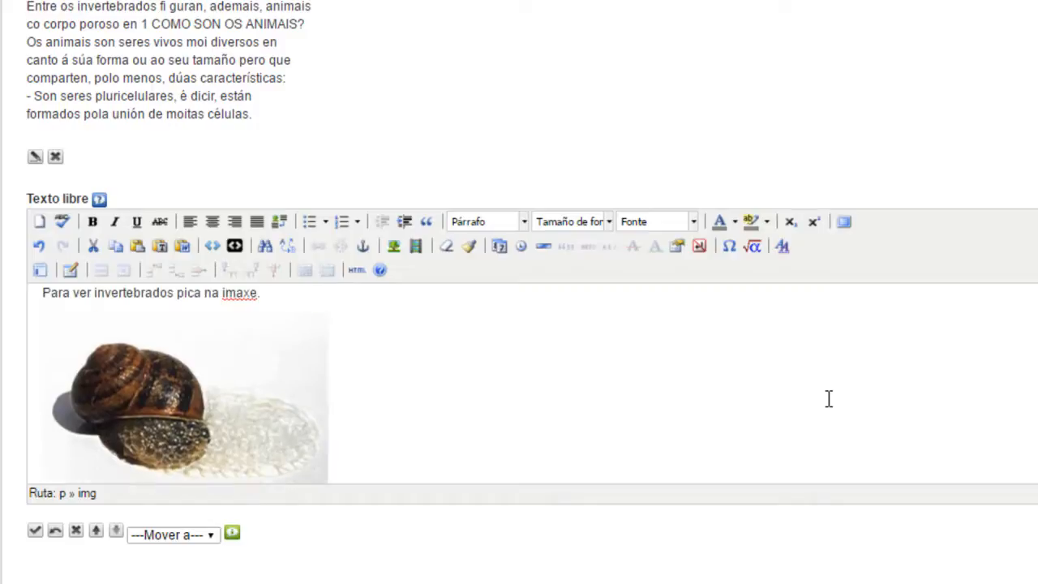
pyautogui.scroll(-1, 822, 394)
pyautogui.scroll(-3, 619, 549)
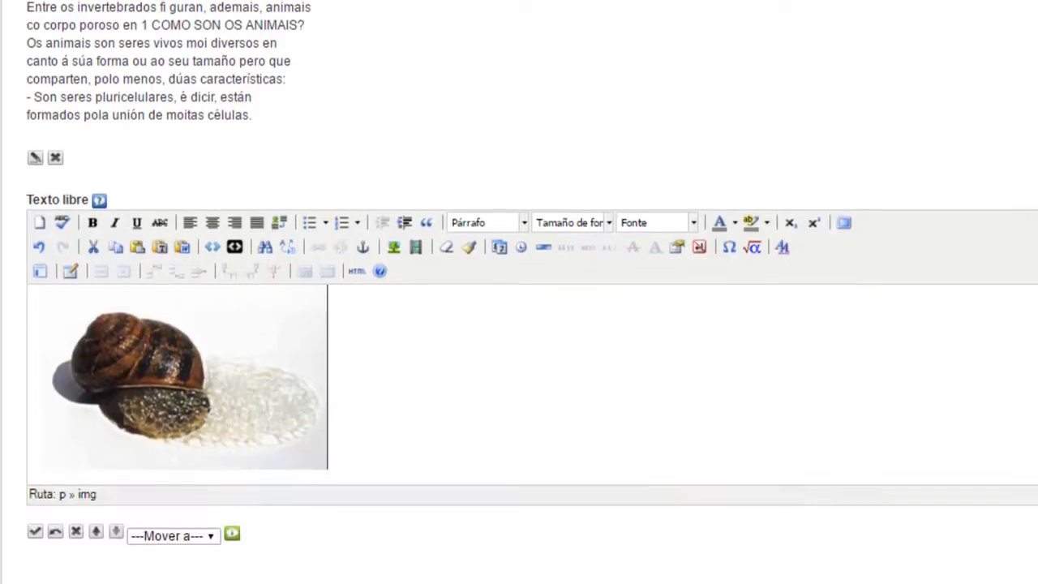
pyautogui.click(176, 390)
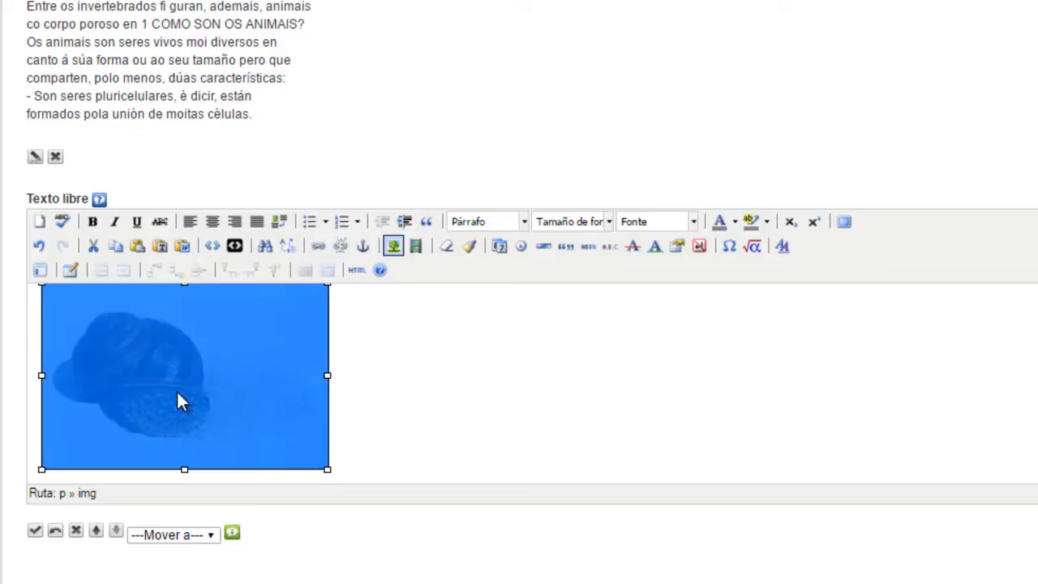
pyautogui.click(320, 248)
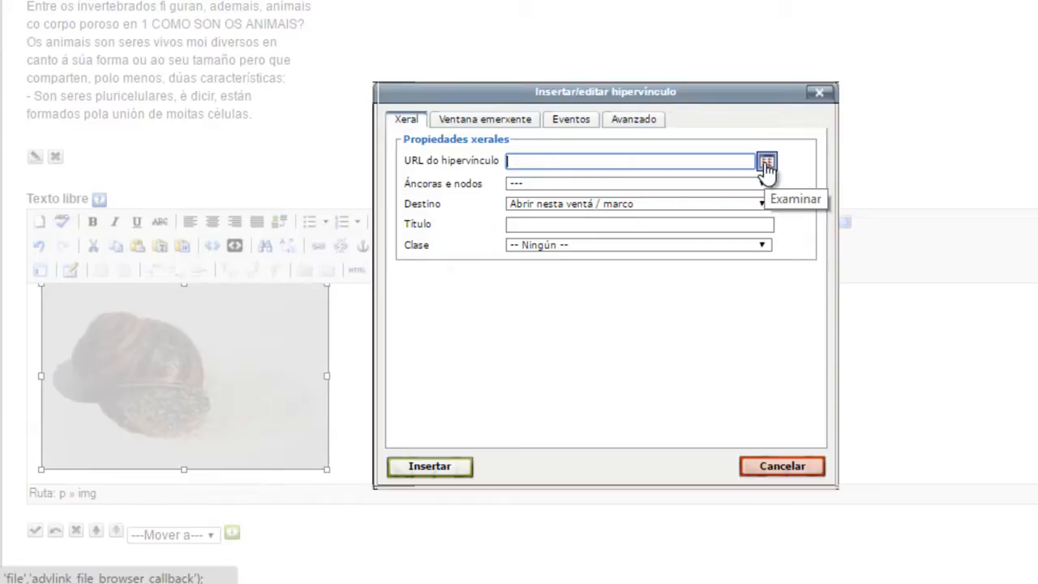
pyautogui.click(766, 165)
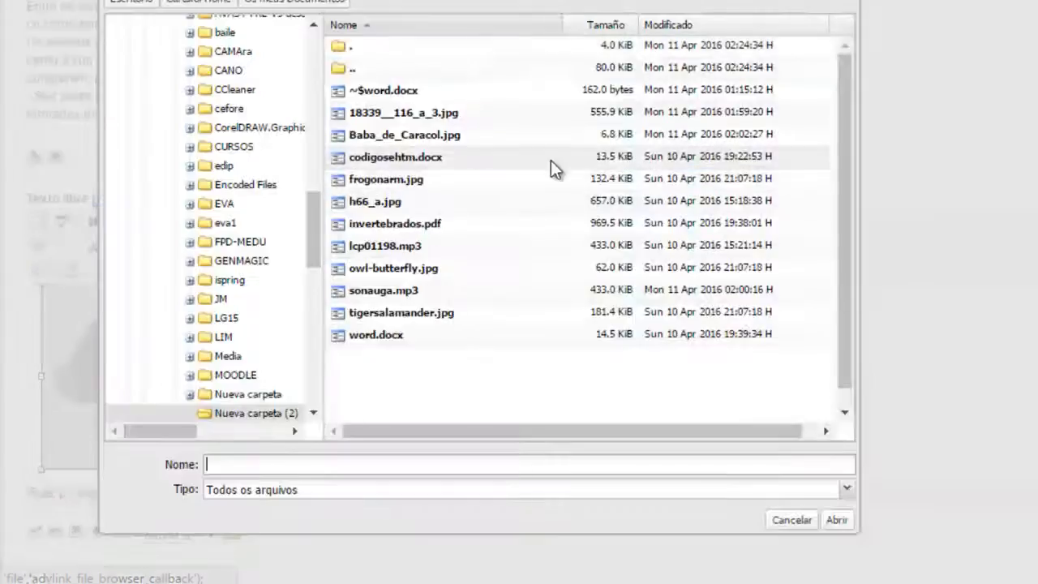
pyautogui.doubleClick(401, 225)
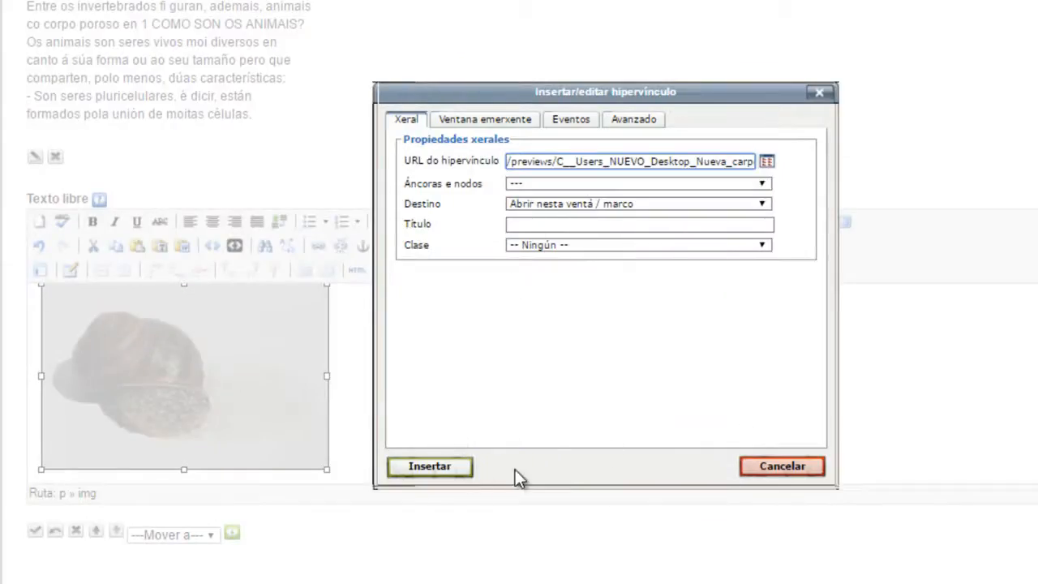
pyautogui.click(437, 468)
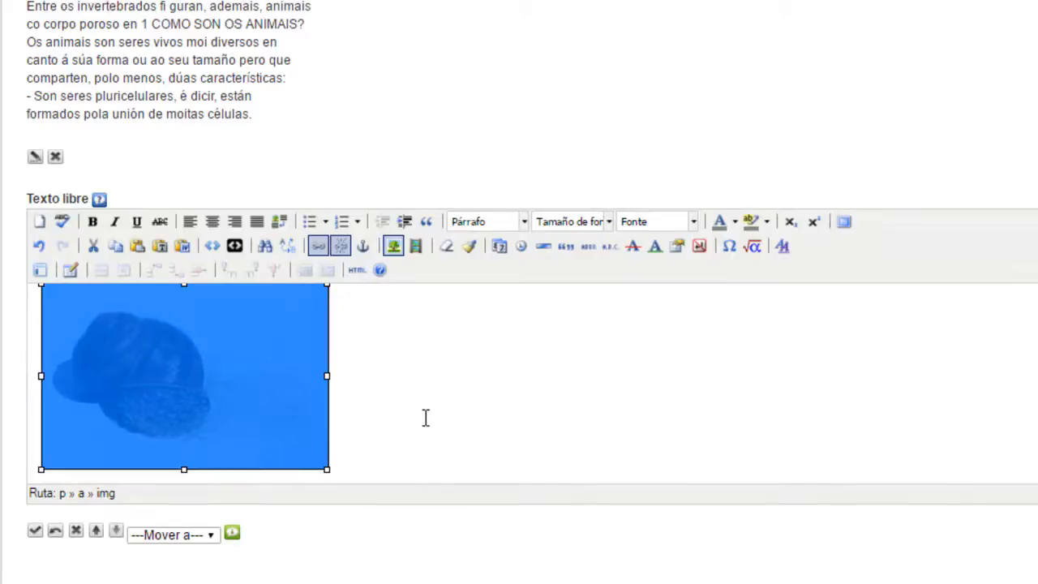
pyautogui.click(36, 530)
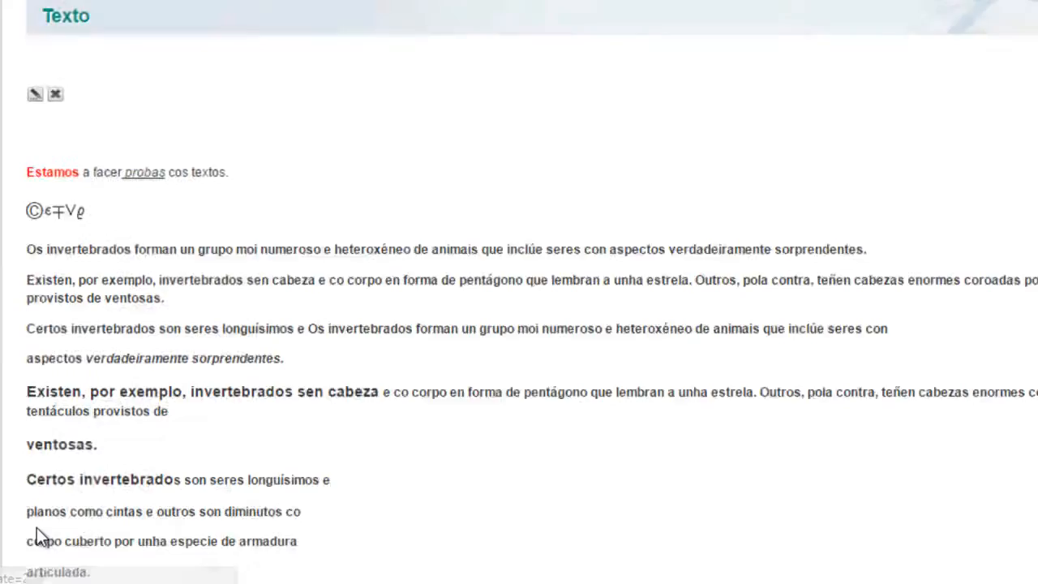
# Step: Test the snail image's link at the end of the page and look through the linked PDF
pyautogui.scroll(-10, 267, 312)
pyautogui.scroll(-2, 268, 312)
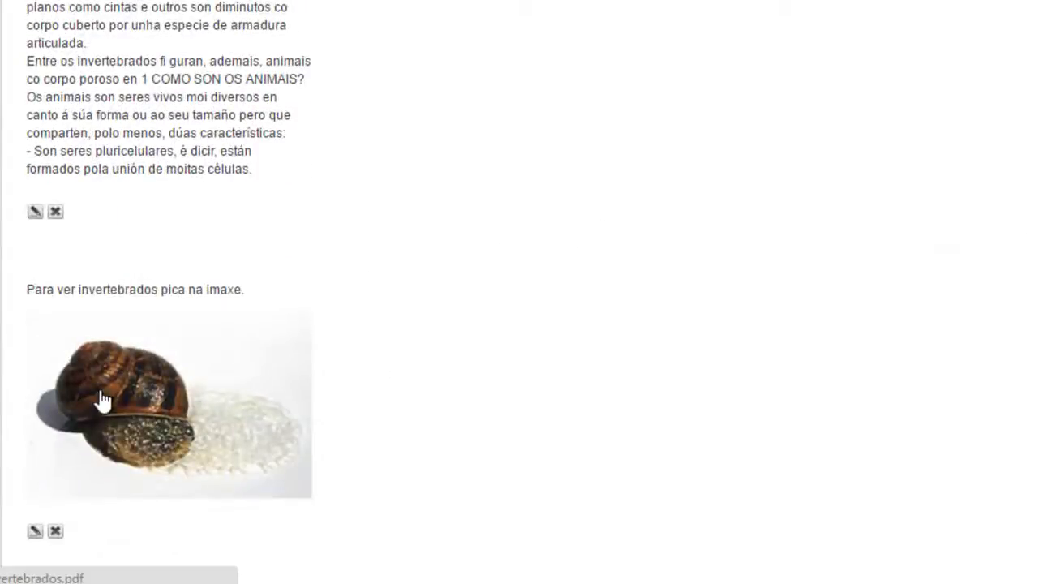
pyautogui.click(125, 399)
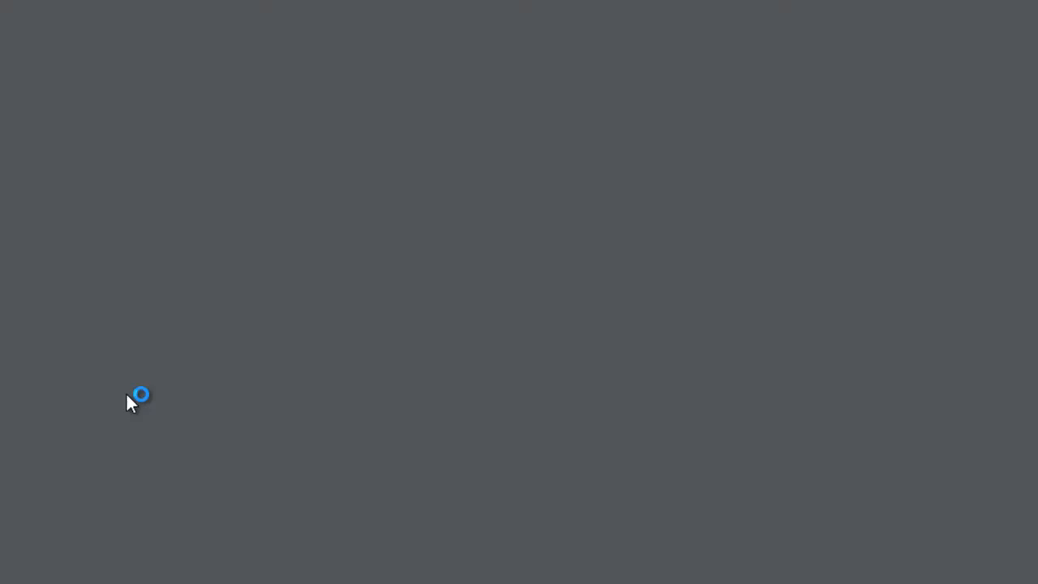
pyautogui.scroll(-6, 699, 144)
pyautogui.scroll(-20, 706, 168)
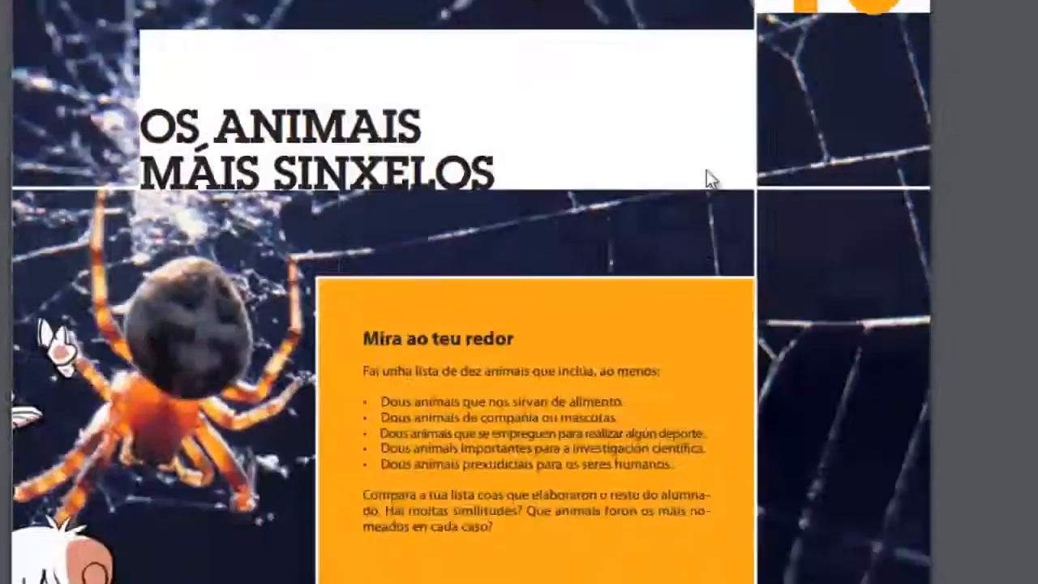
pyautogui.scroll(8, 706, 163)
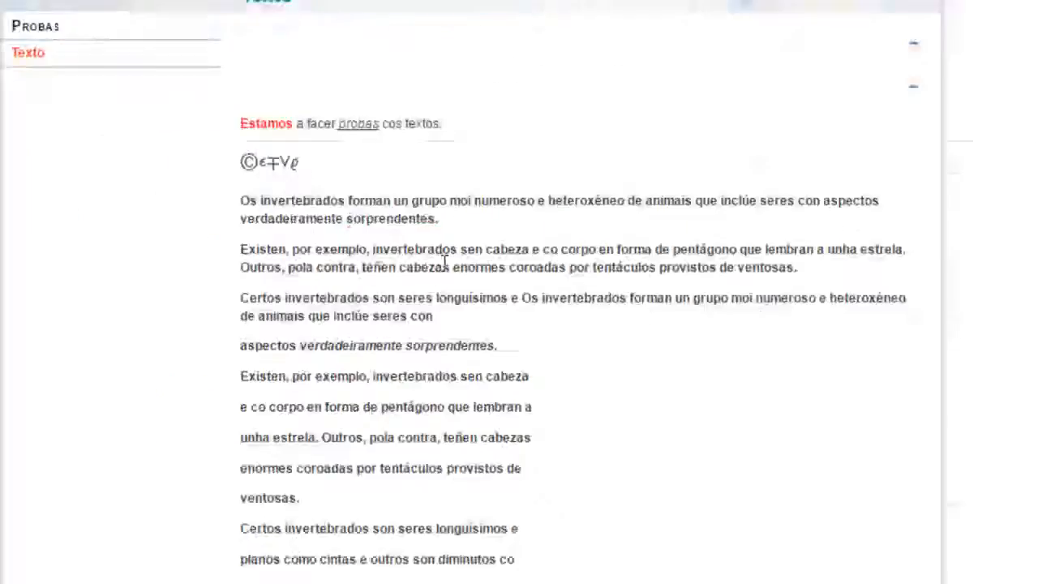
# Step: Look over the Texto page in the browser preview of the project
pyautogui.scroll(-3, 475, 390)
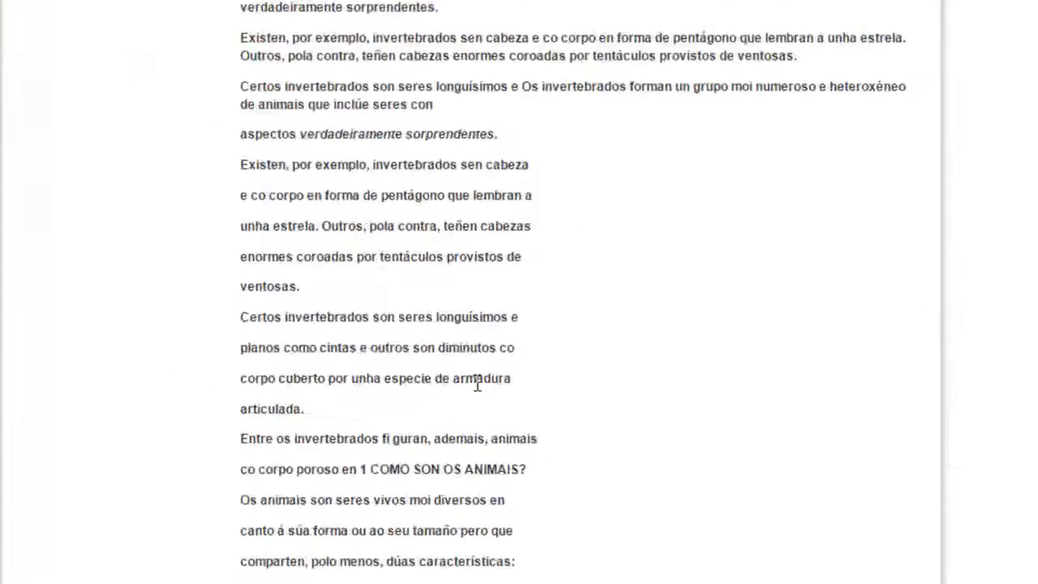
pyautogui.scroll(3, 477, 382)
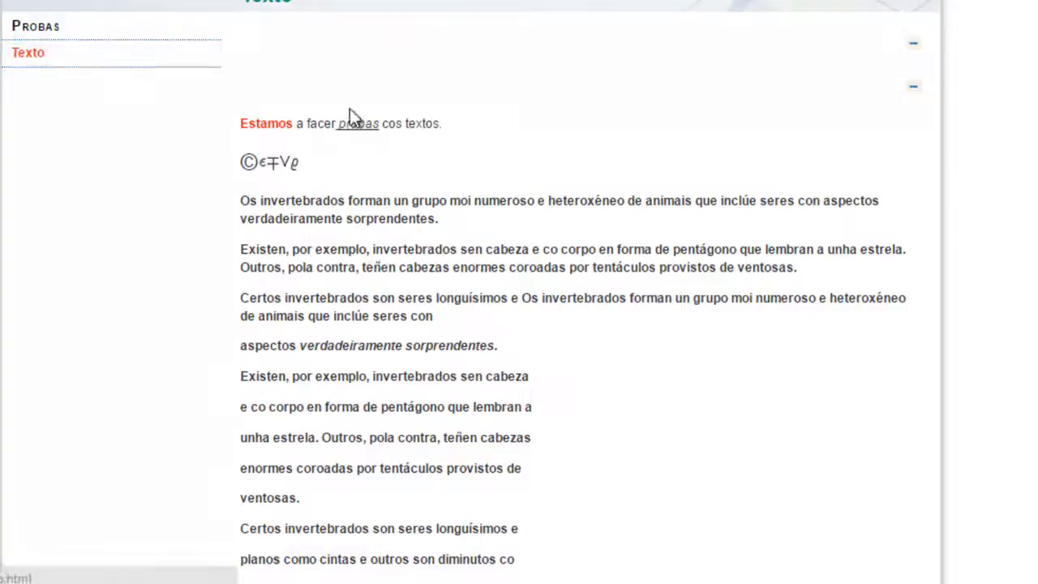
# Step: Read through the pasted invertebrate text blocks in the preview and return to the editor
pyautogui.scroll(-5, 351, 109)
pyautogui.scroll(-3, 351, 109)
pyautogui.scroll(8, 351, 111)
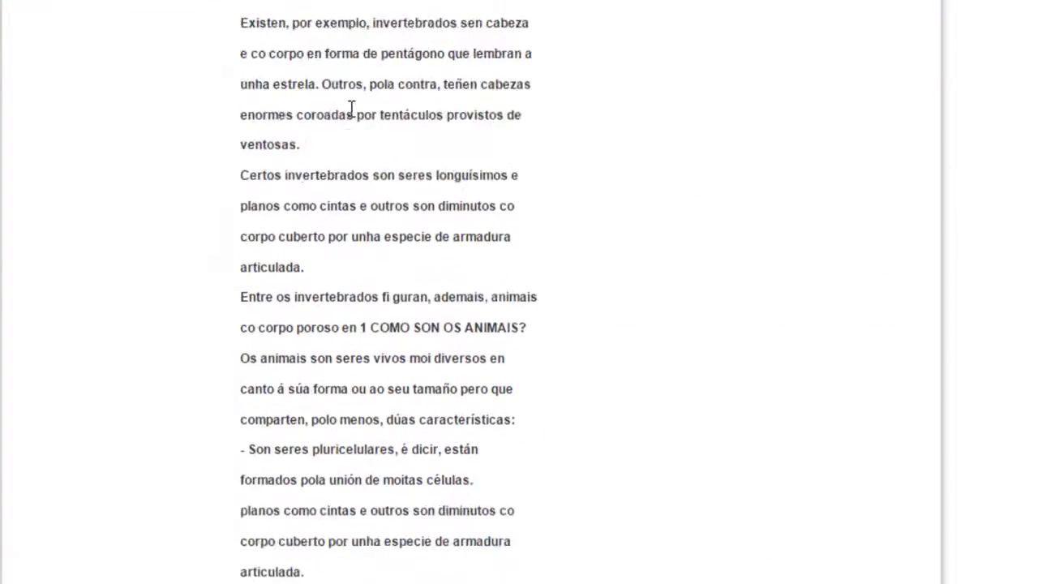
pyautogui.click(24, 60)
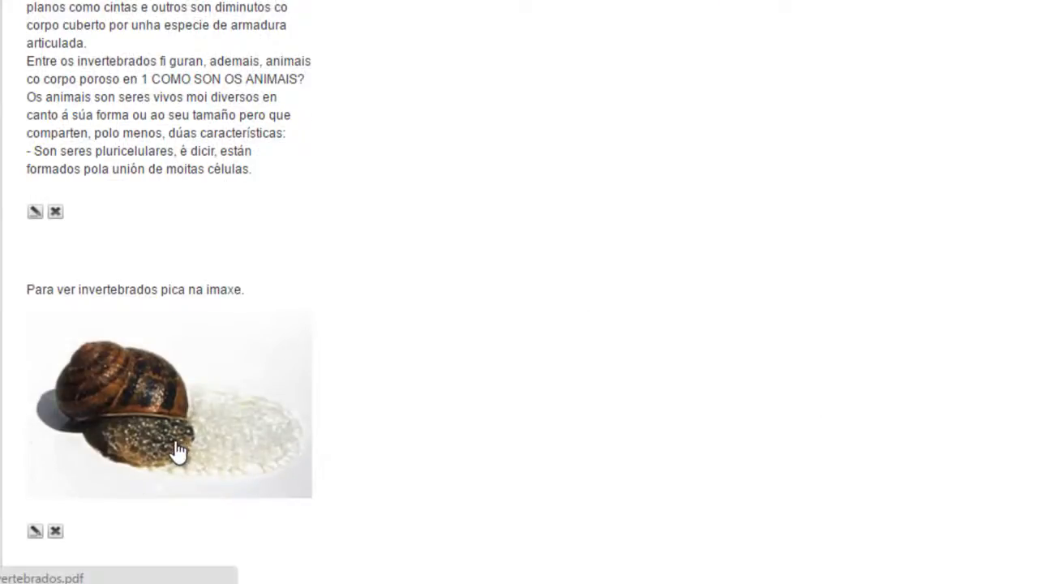
# Step: Reopen the snail image's Texto libre block for editing and add "Clica aquí" after the sentence above the image
pyautogui.click(35, 531)
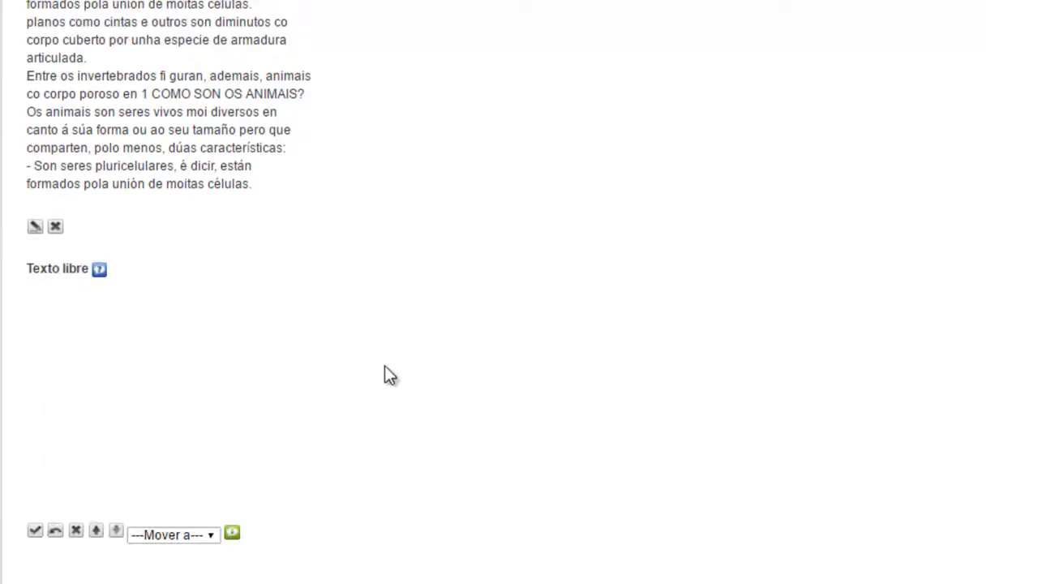
pyautogui.scroll(-4, 270, 377)
pyautogui.scroll(1, 317, 331)
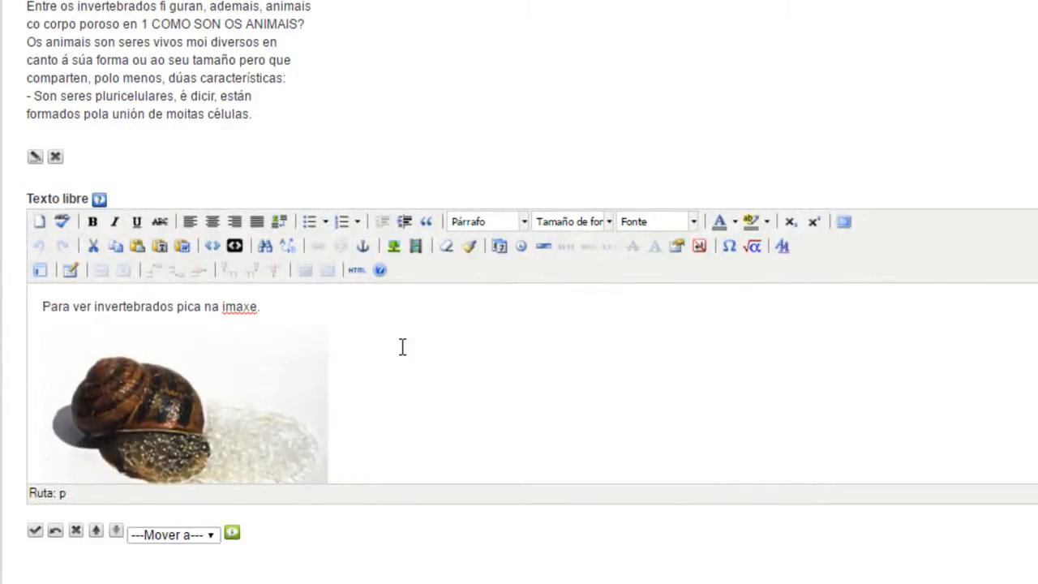
pyautogui.click(410, 323)
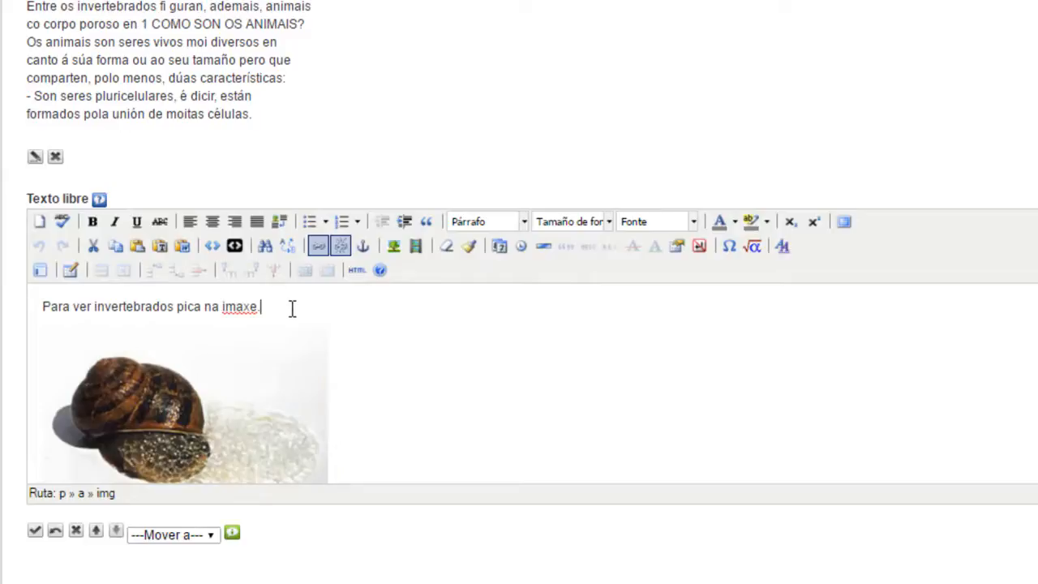
pyautogui.click(318, 310)
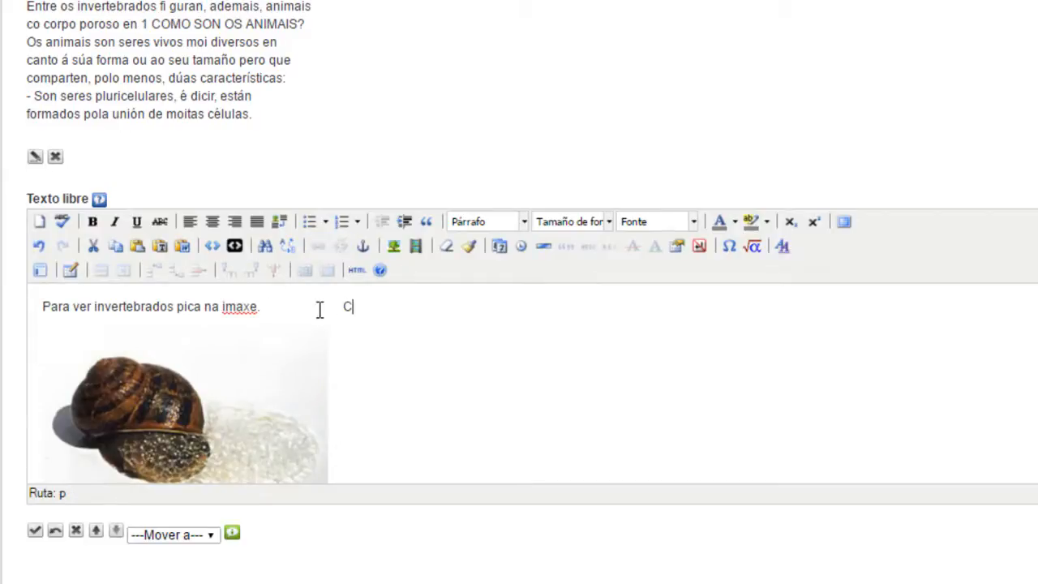
pyautogui.write('Clica aqquí')
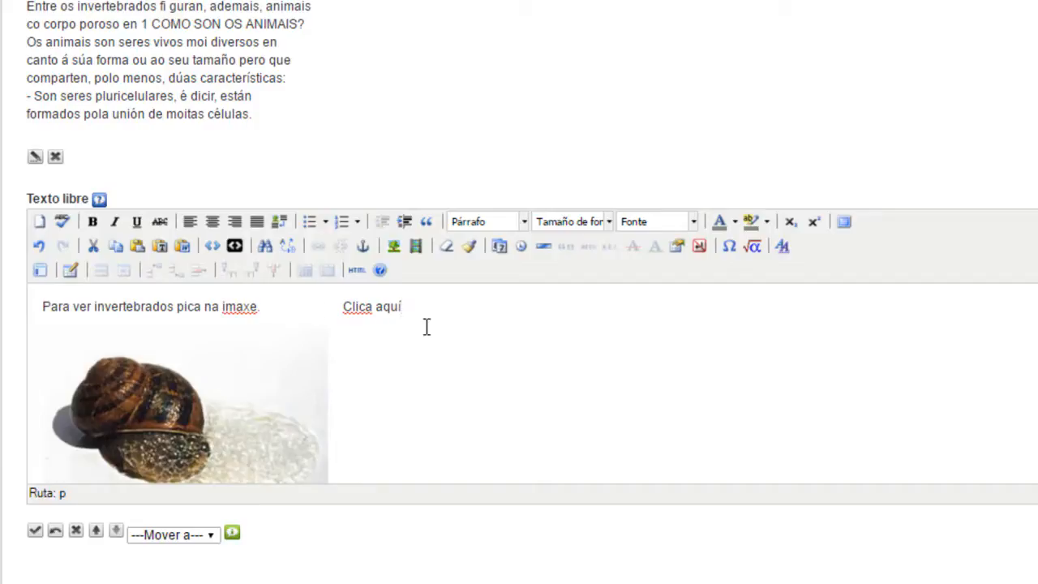
# Step: Link the word "aquí" to the file invertebrados.pdf and save the Texto libre block
pyautogui.moveTo(377, 306); pyautogui.dragTo(410, 306)
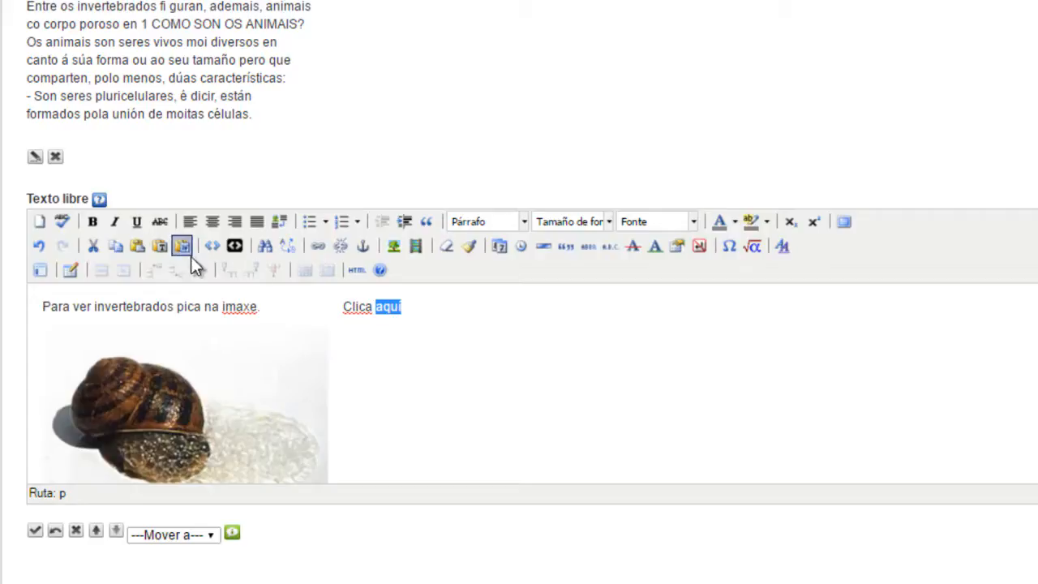
pyautogui.click(317, 245)
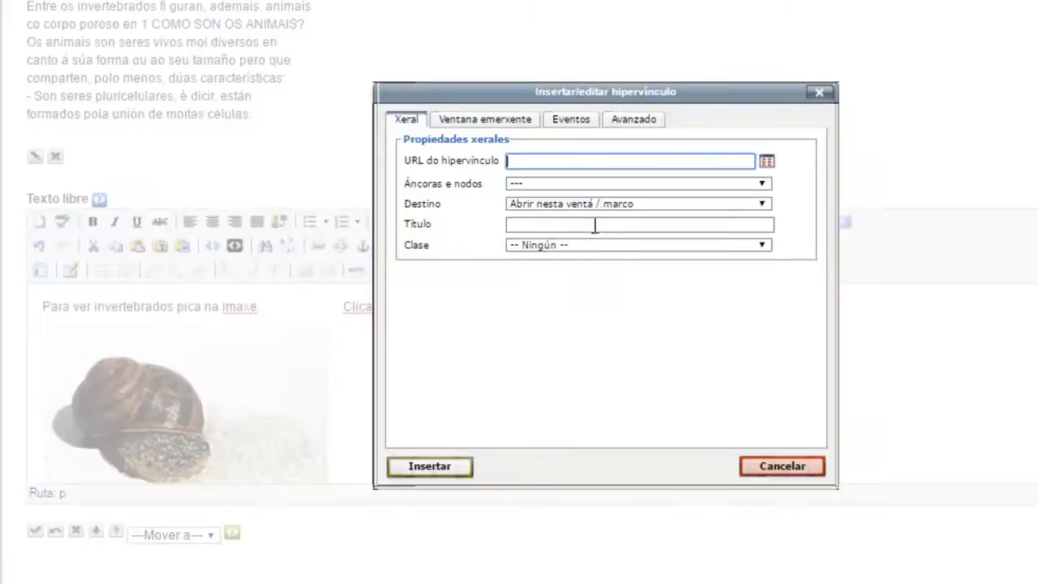
pyautogui.click(767, 163)
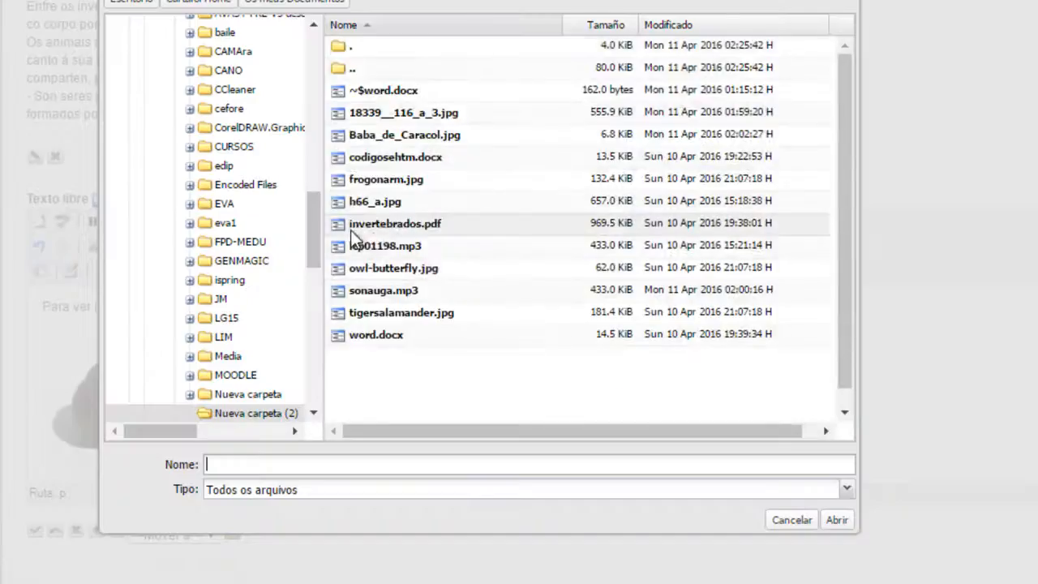
pyautogui.doubleClick(384, 225)
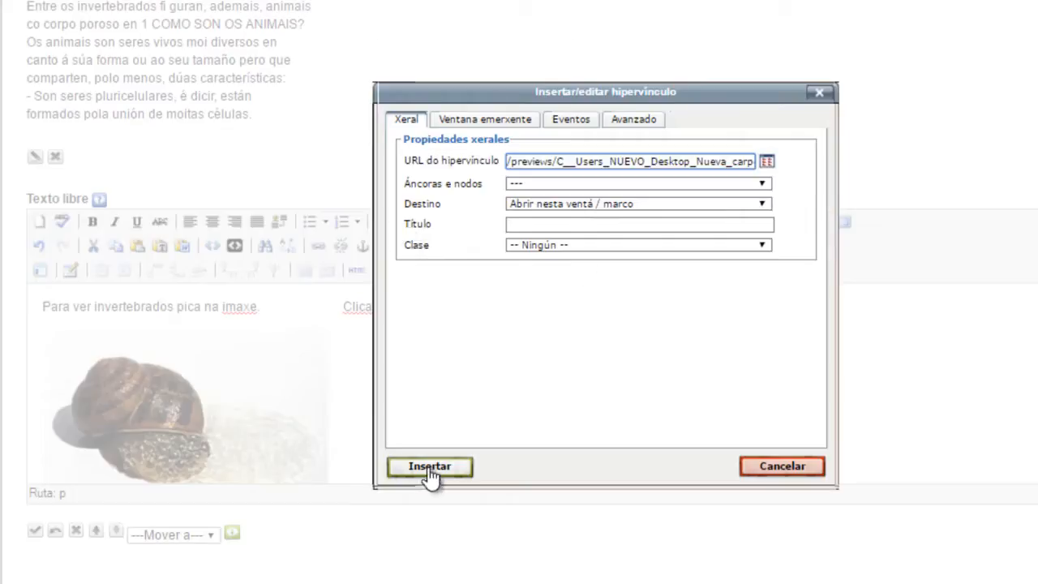
pyautogui.click(428, 471)
pyautogui.scroll(-1, 477, 387)
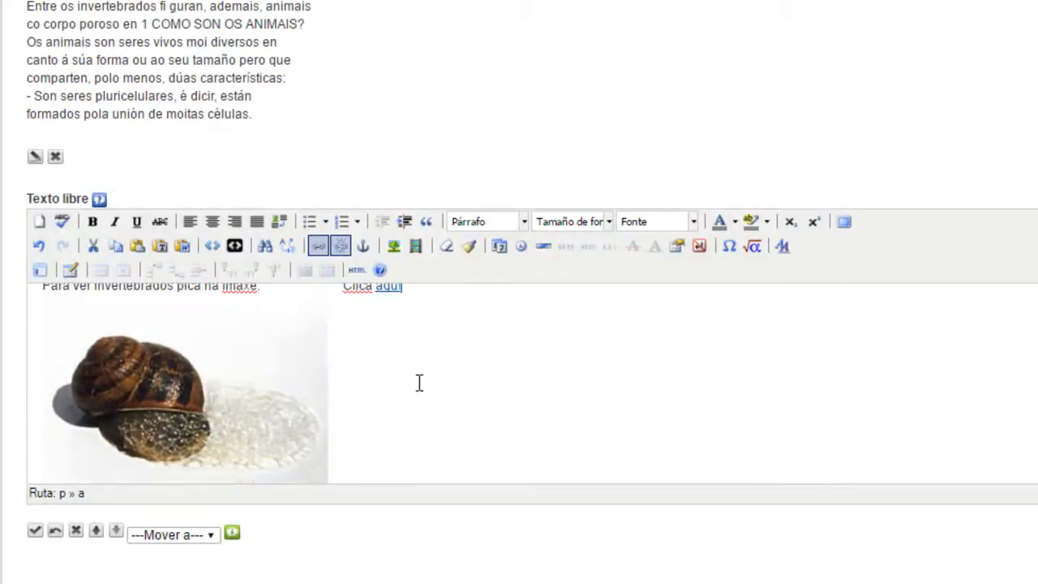
pyautogui.scroll(1, 419, 382)
pyautogui.click(35, 528)
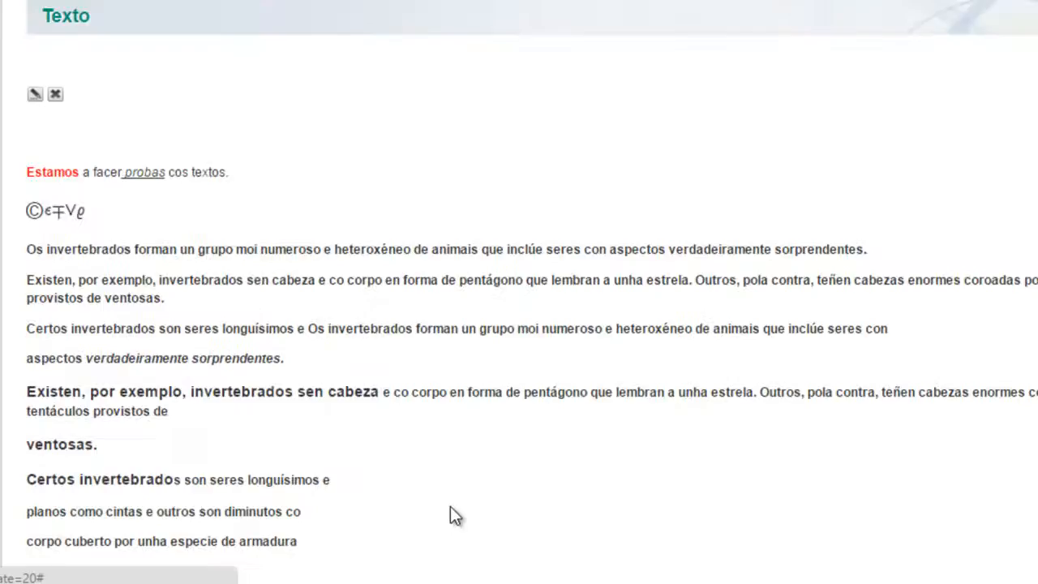
# Step: Test the "aquí" link at the end of the Texto page and look back over the page
pyautogui.scroll(-5, 511, 377)
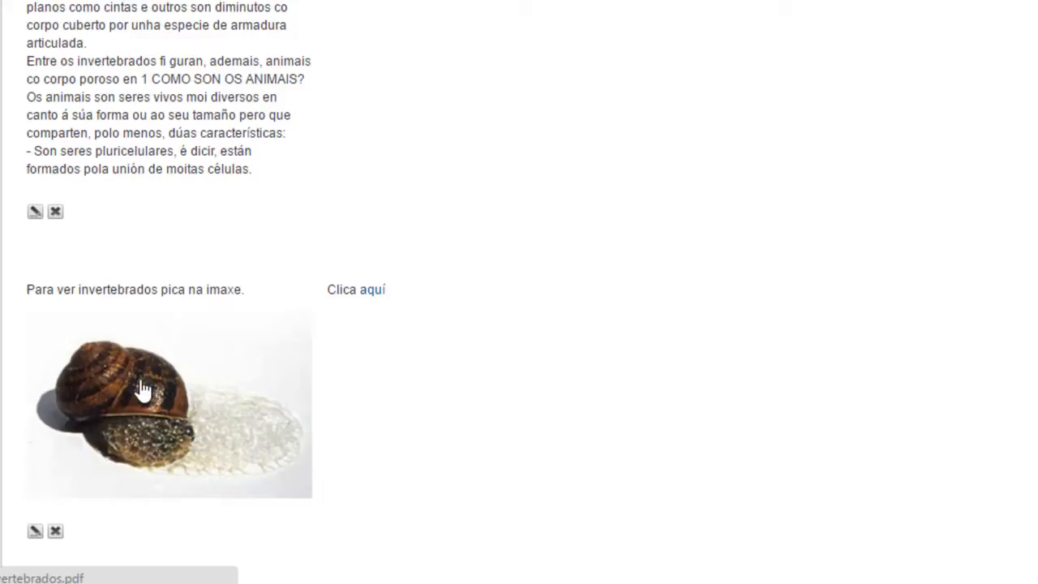
pyautogui.click(372, 290)
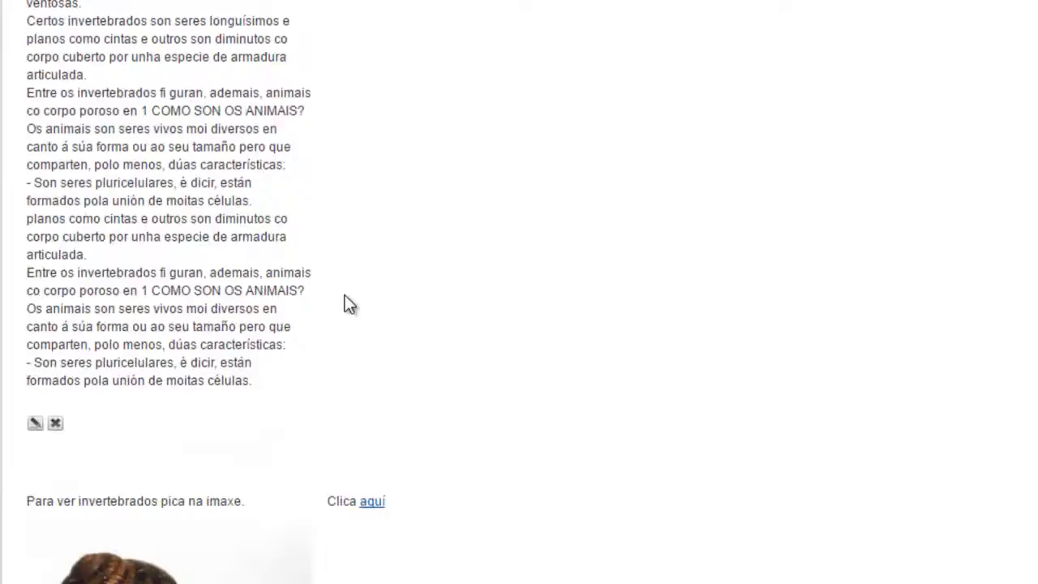
pyautogui.scroll(3, 343, 292)
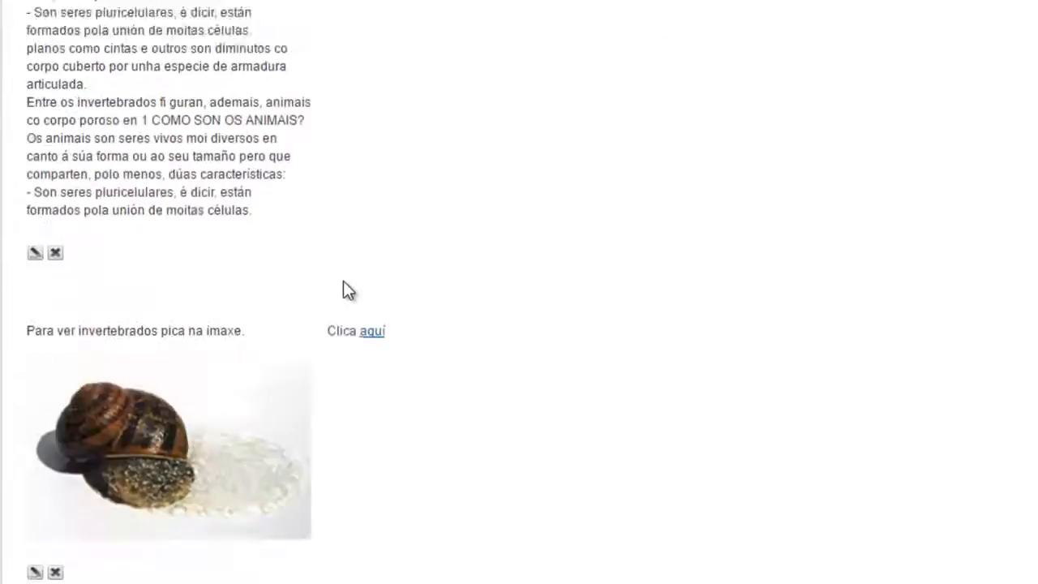
pyautogui.scroll(-1, 344, 290)
pyautogui.scroll(5, 340, 284)
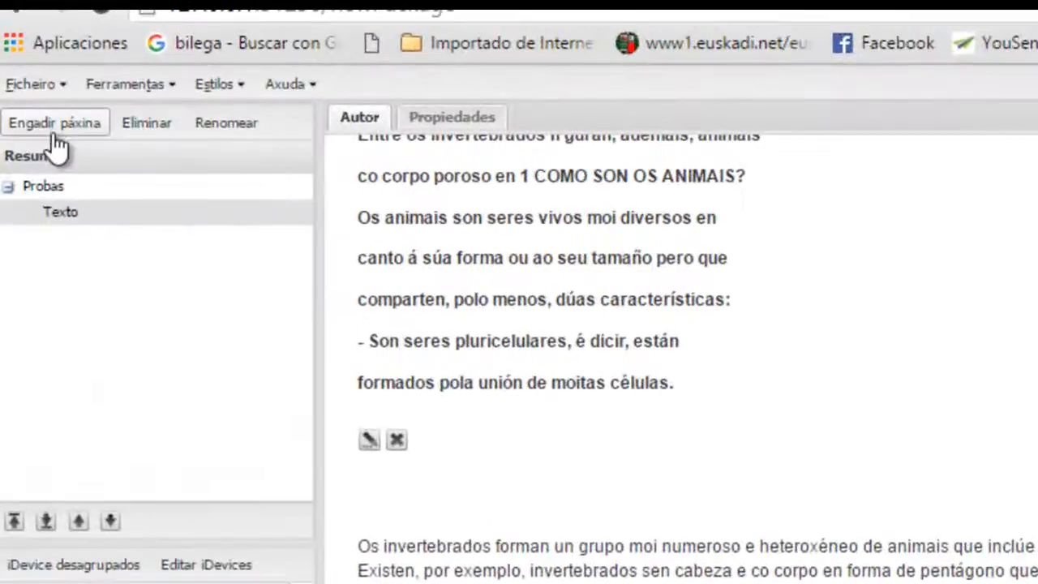
# Step: Add a new page under the Probas node of the project outline
pyautogui.click(49, 191)
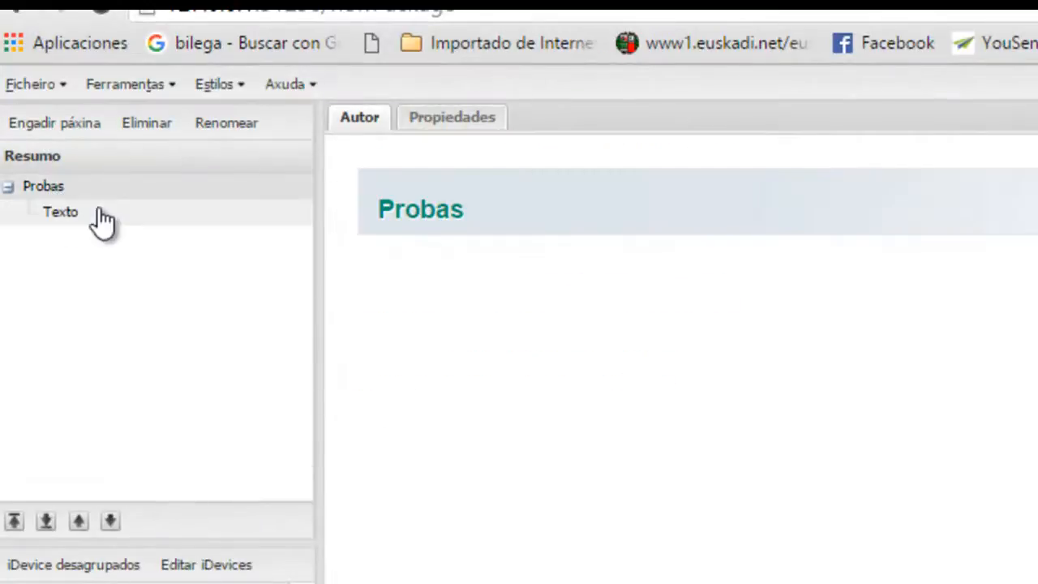
pyautogui.click(57, 216)
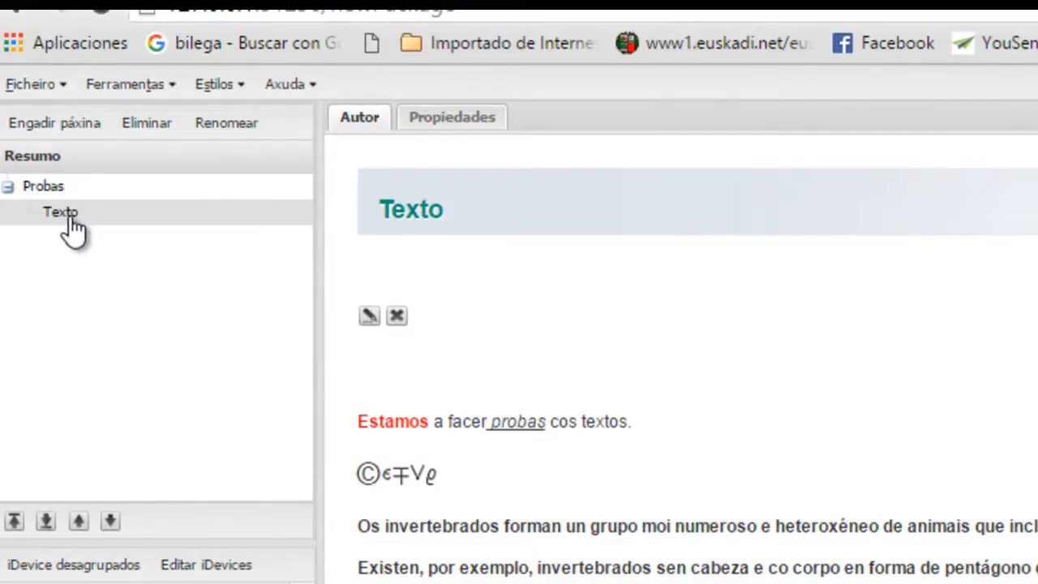
pyautogui.click(41, 192)
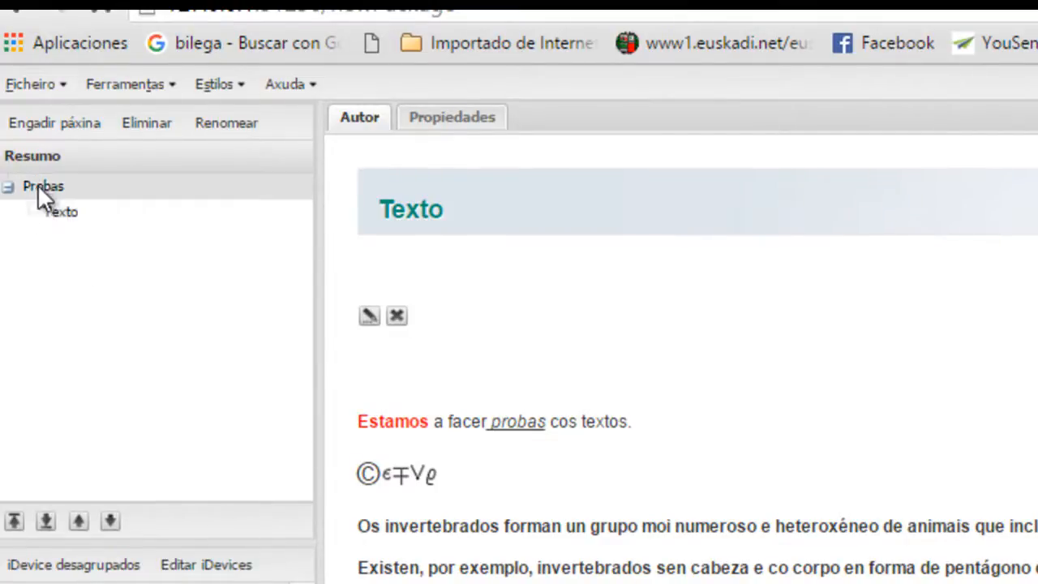
pyautogui.click(53, 137)
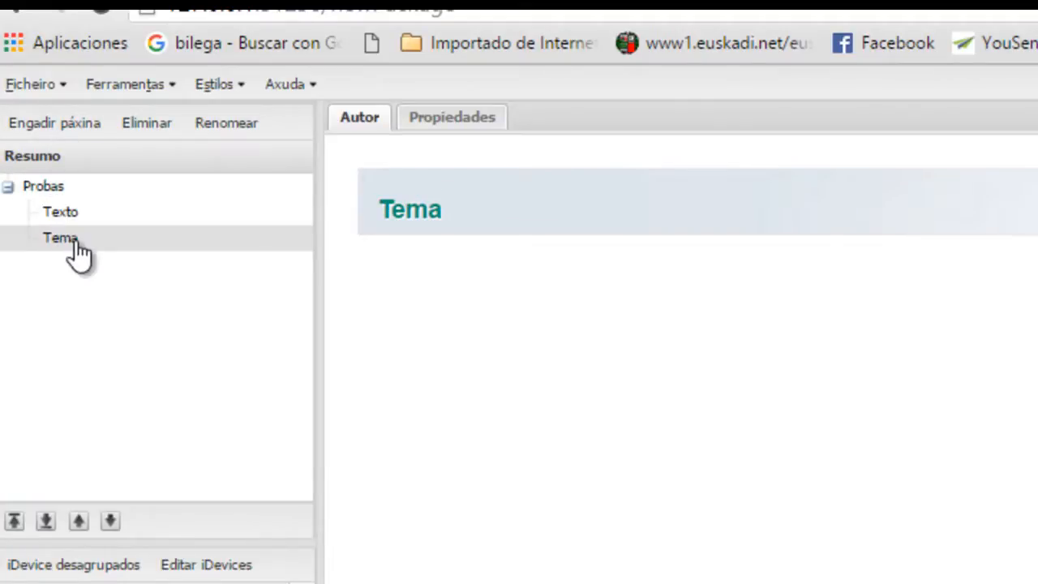
# Step: Rename the new Tema page as "Imaxe ampliada"
pyautogui.click(75, 241)
pyautogui.doubleClick(70, 254)
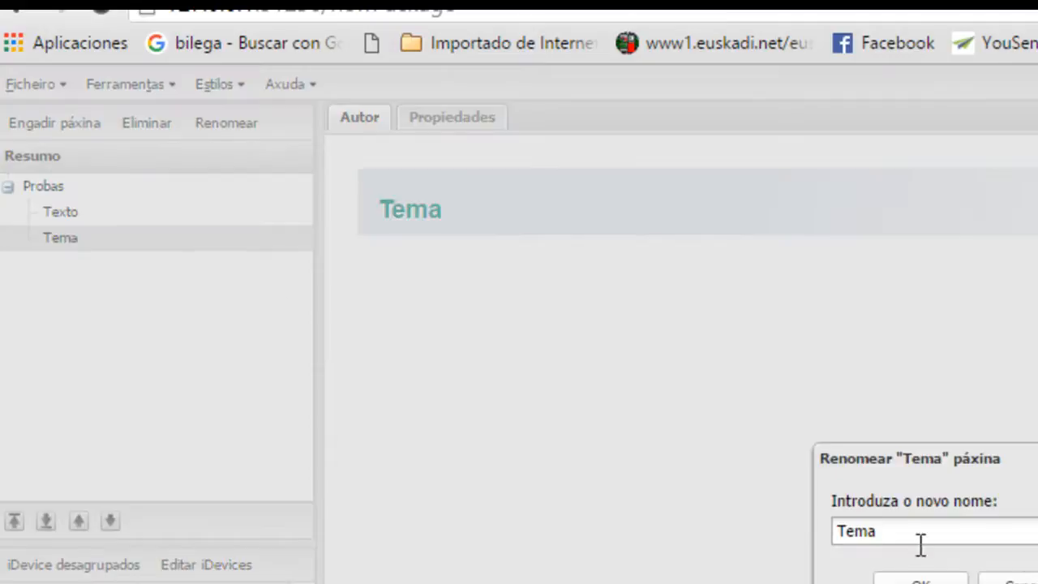
pyautogui.moveTo(912, 532); pyautogui.dragTo(805, 530)
pyautogui.write('Imaxe ampliada')
pyautogui.press('Return')
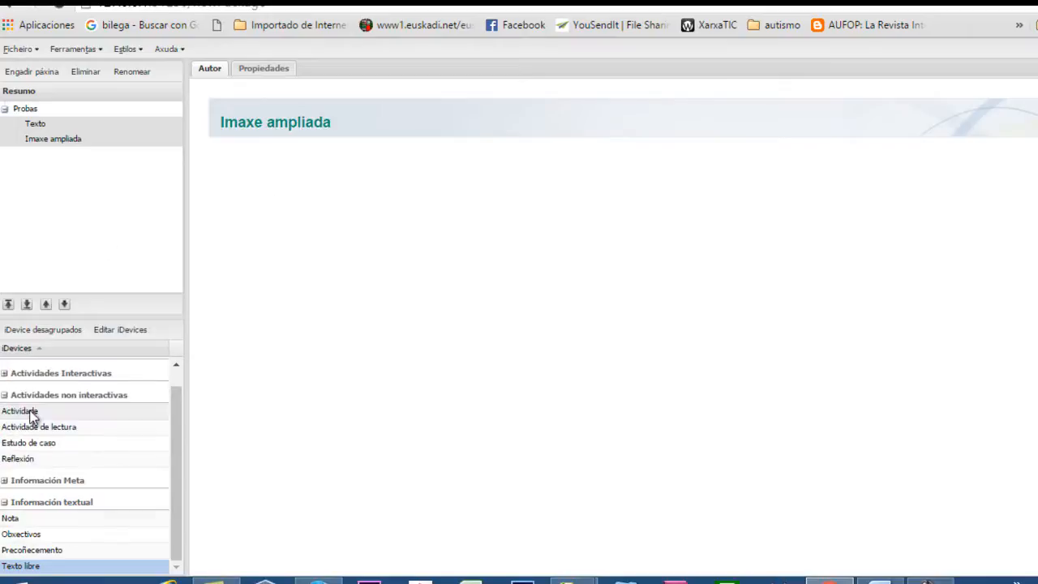
# Step: Add an Actividade iDevice to the Imaxe ampliada page and choose h66_a.jpg as the image to insert, checking its preview
pyautogui.click(30, 411)
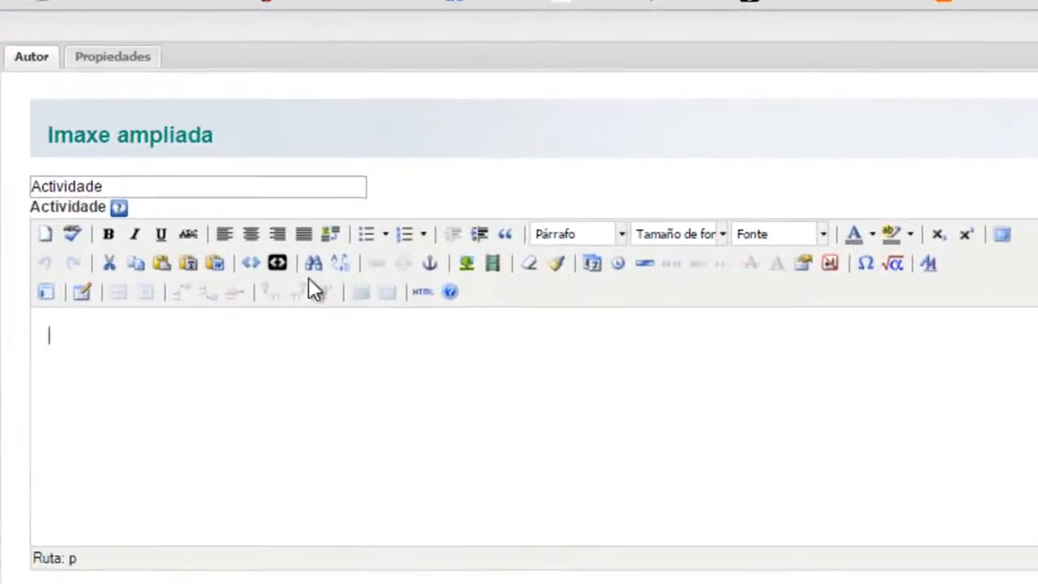
pyautogui.click(464, 267)
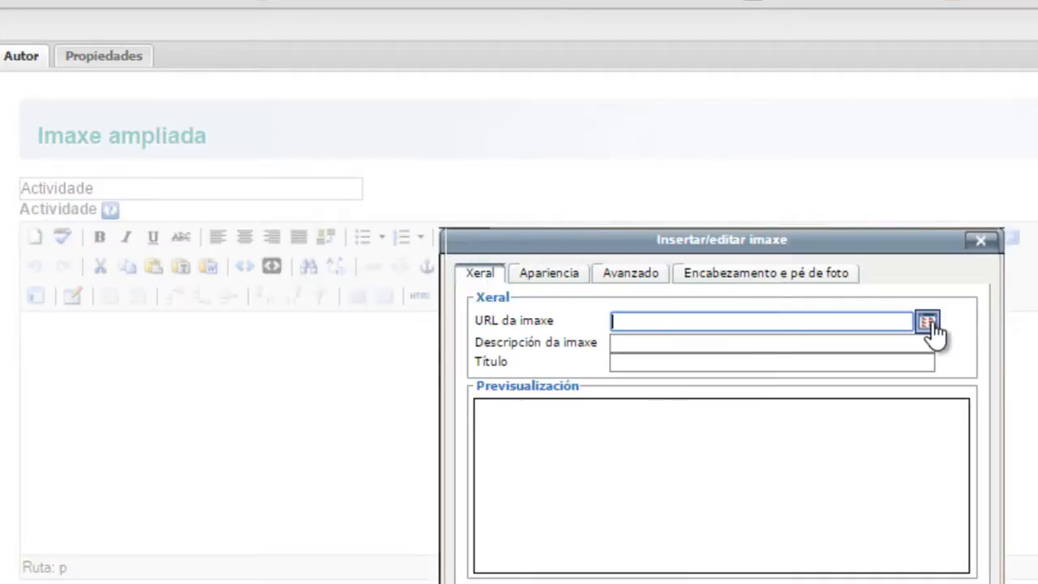
pyautogui.click(926, 322)
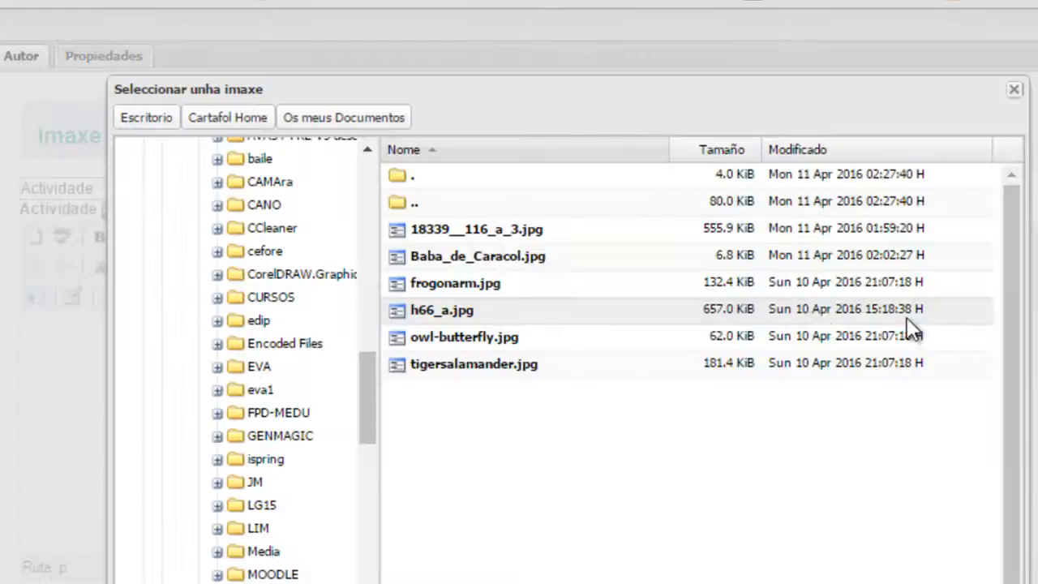
pyautogui.click(452, 309)
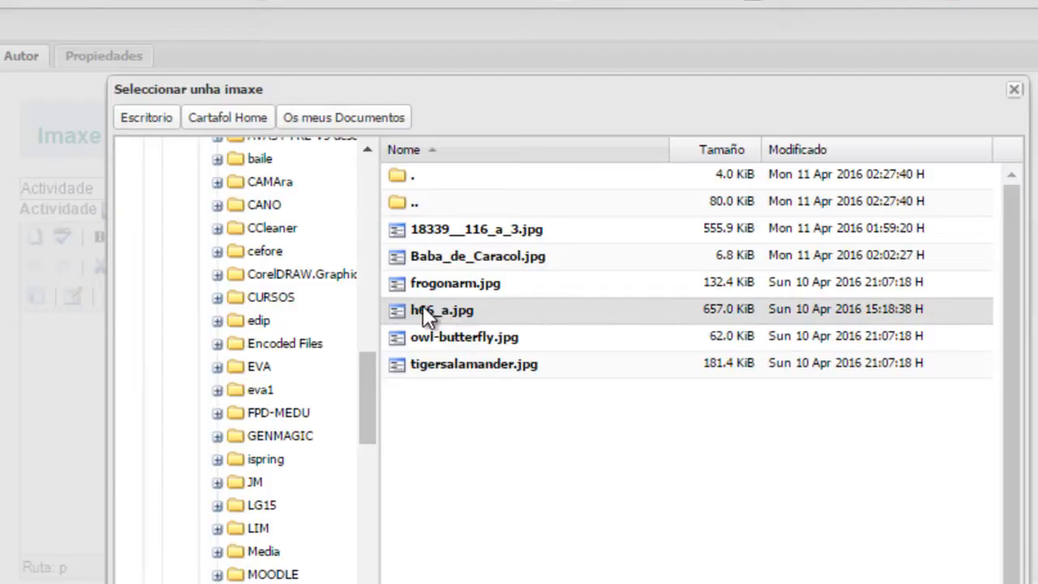
pyautogui.doubleClick(422, 307)
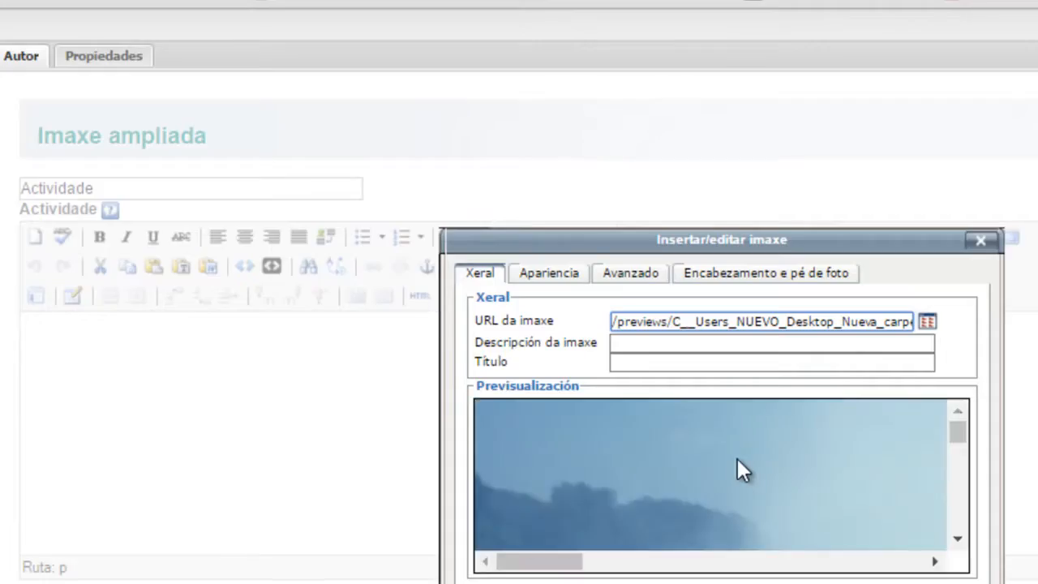
pyautogui.scroll(-10, 736, 454)
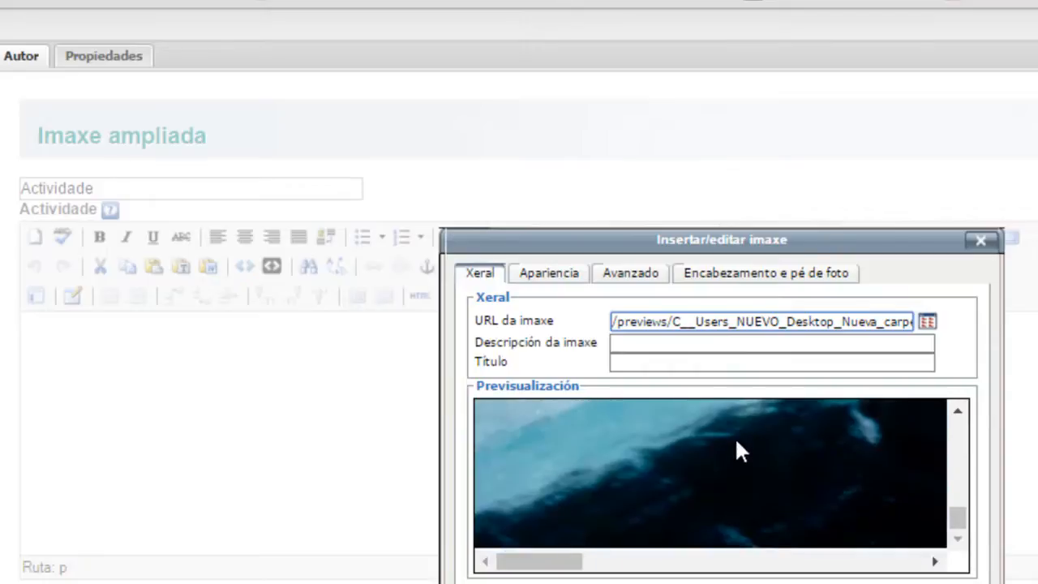
pyautogui.scroll(8, 735, 438)
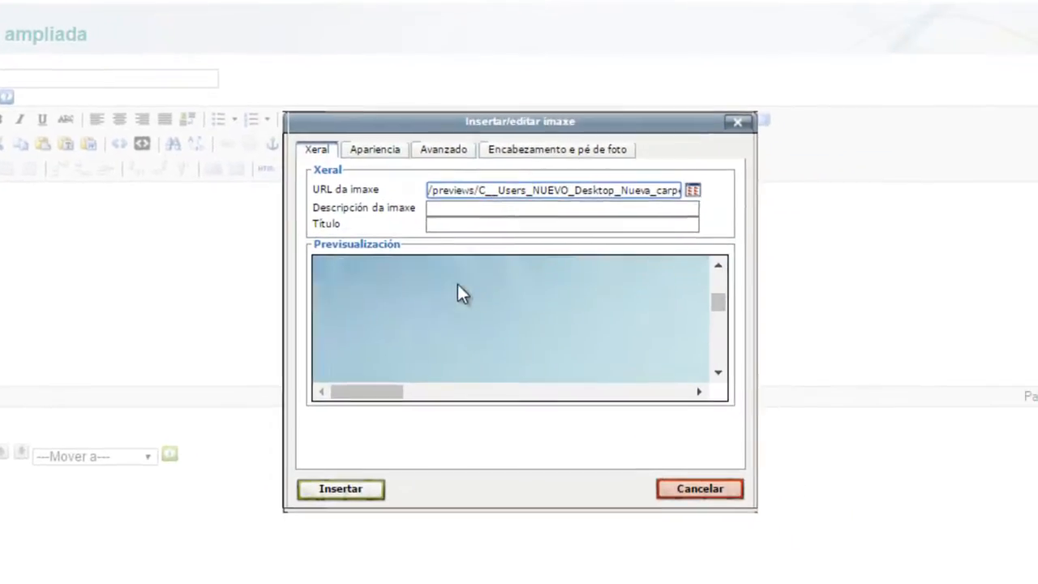
pyautogui.scroll(2, 457, 284)
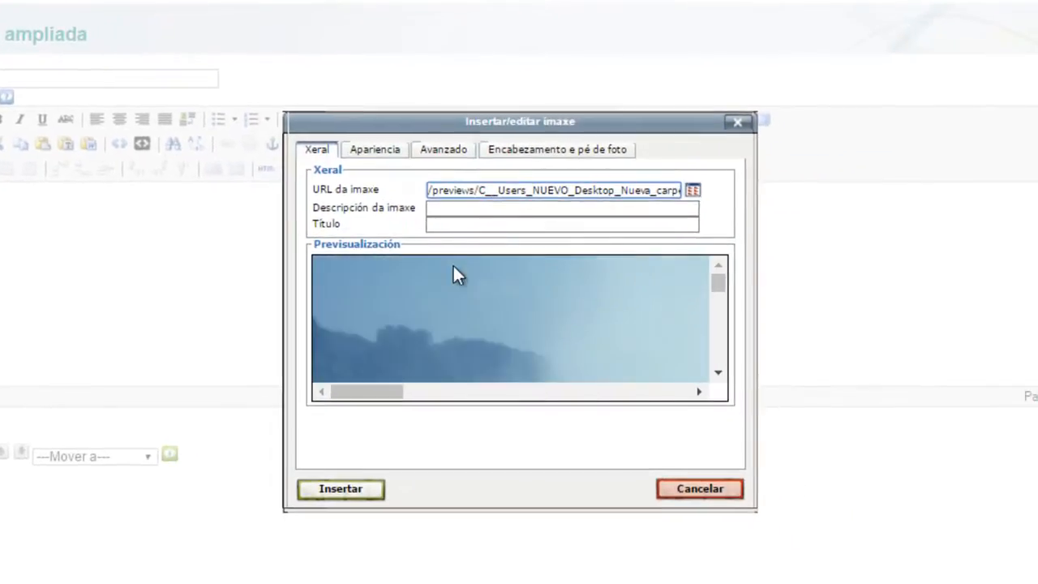
# Step: Set the image dimensions to 247 x 164 px with the proportions locked
pyautogui.click(375, 158)
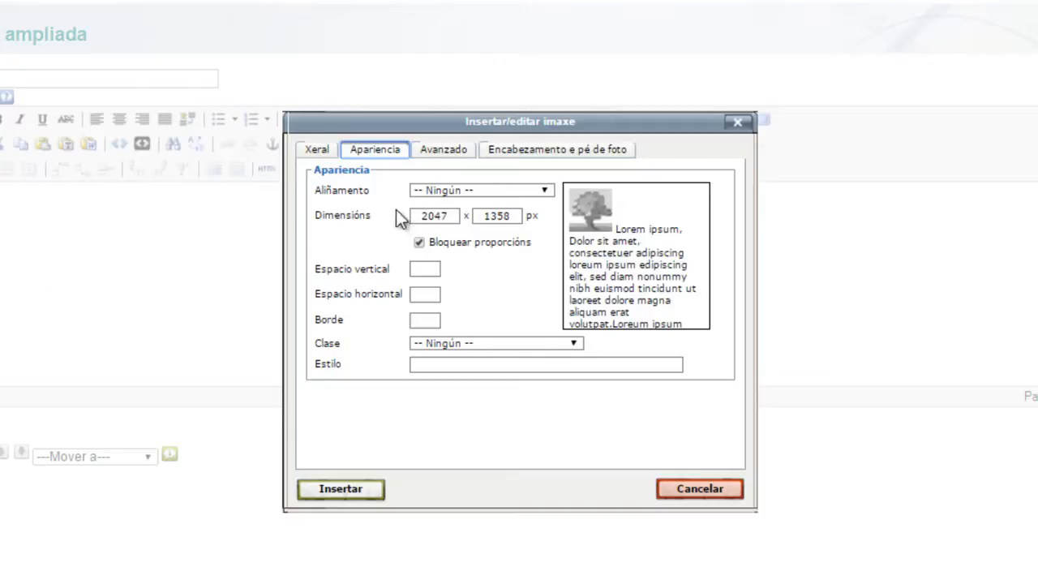
pyautogui.moveTo(427, 215); pyautogui.dragTo(413, 213)
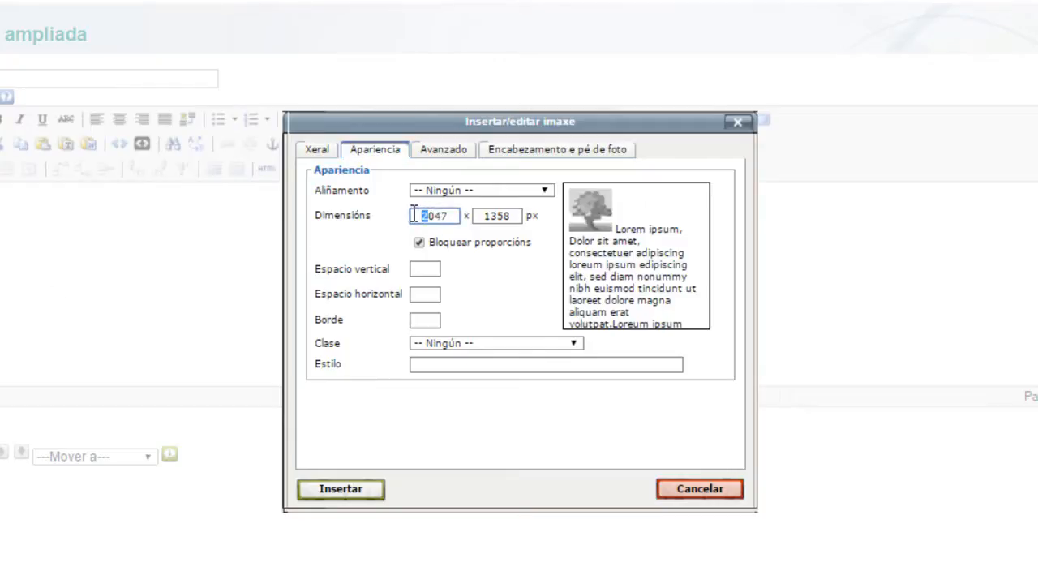
pyautogui.press('Right')
pyautogui.press('Delete')
pyautogui.click(486, 271)
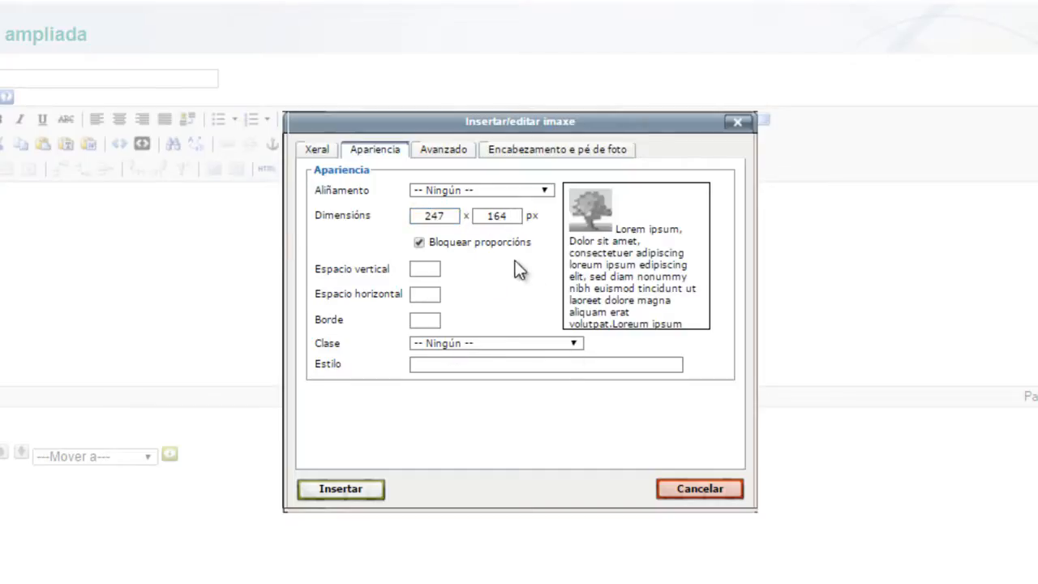
# Step: Try the Liña base, Medio, Texto abaixo, Esquerda and Dereita alignments for the image and compare them in the sample preview
pyautogui.click(545, 193)
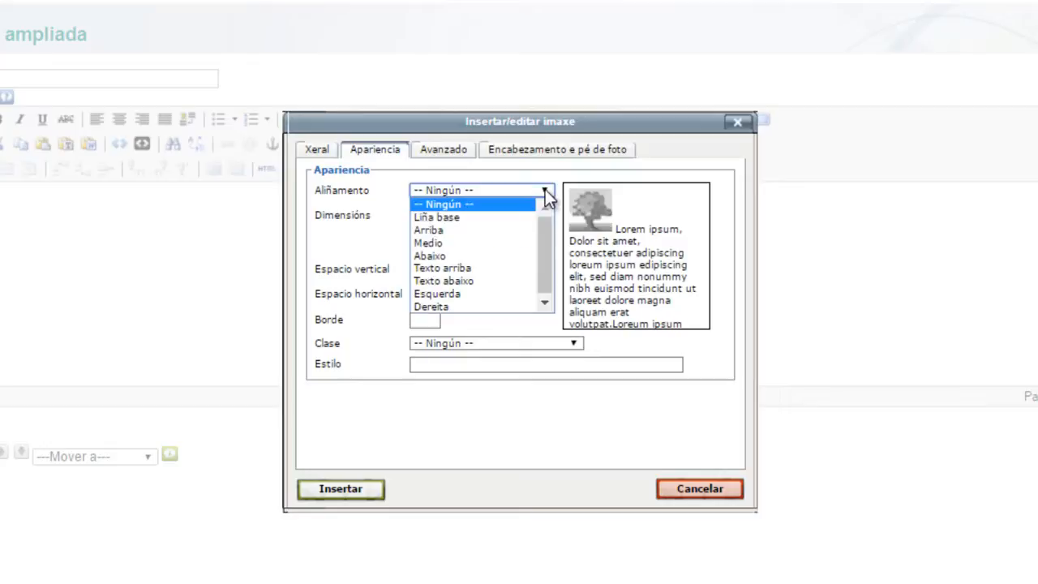
pyautogui.click(447, 217)
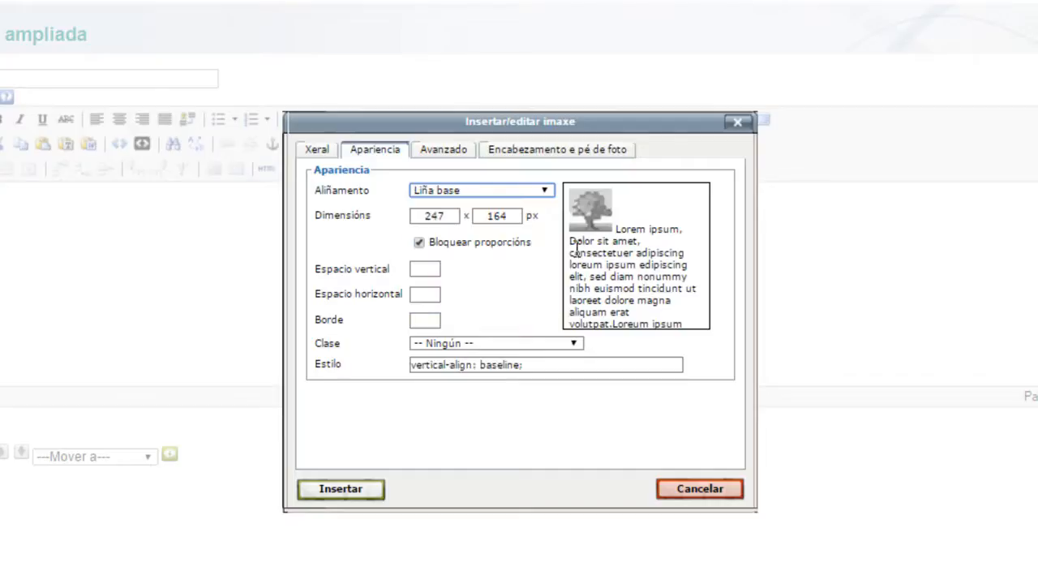
pyautogui.click(546, 193)
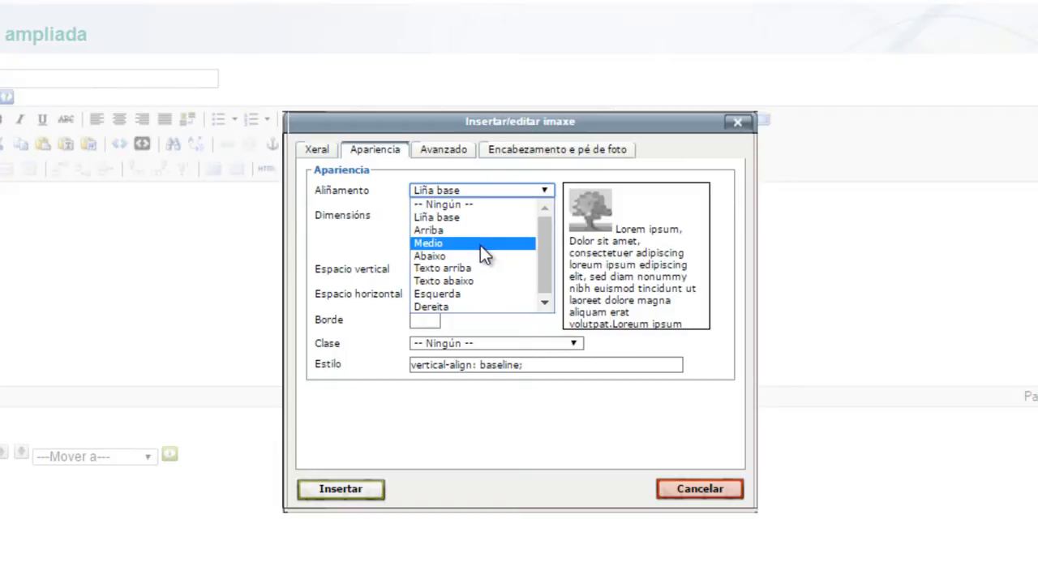
pyautogui.click(480, 245)
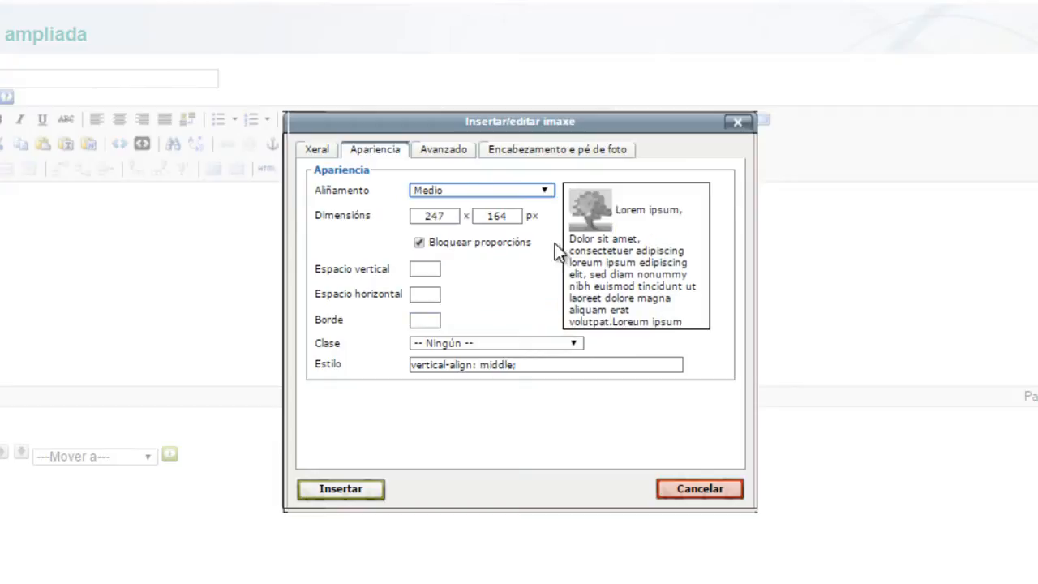
pyautogui.click(549, 195)
pyautogui.click(487, 278)
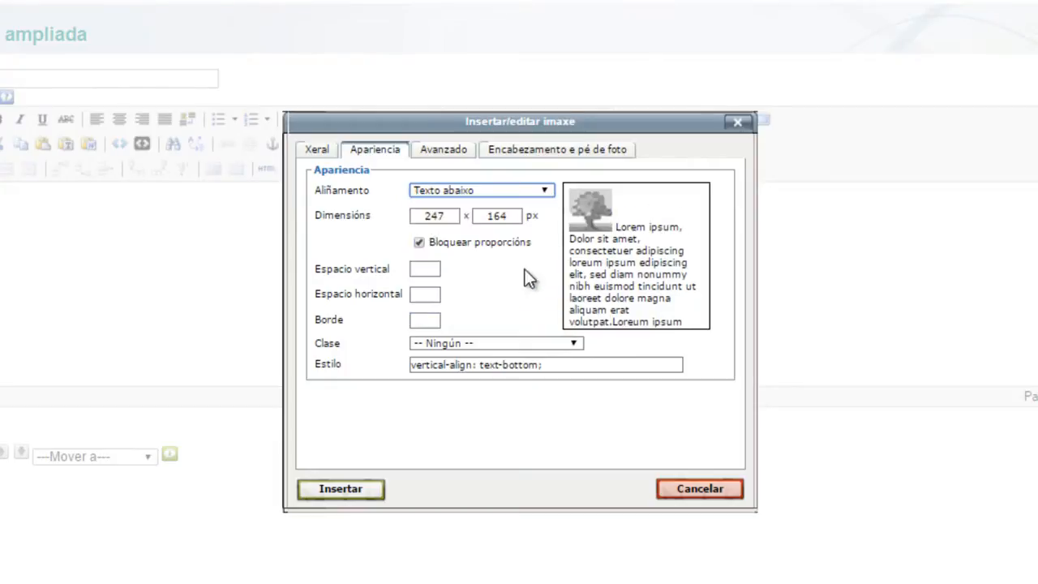
pyautogui.click(546, 193)
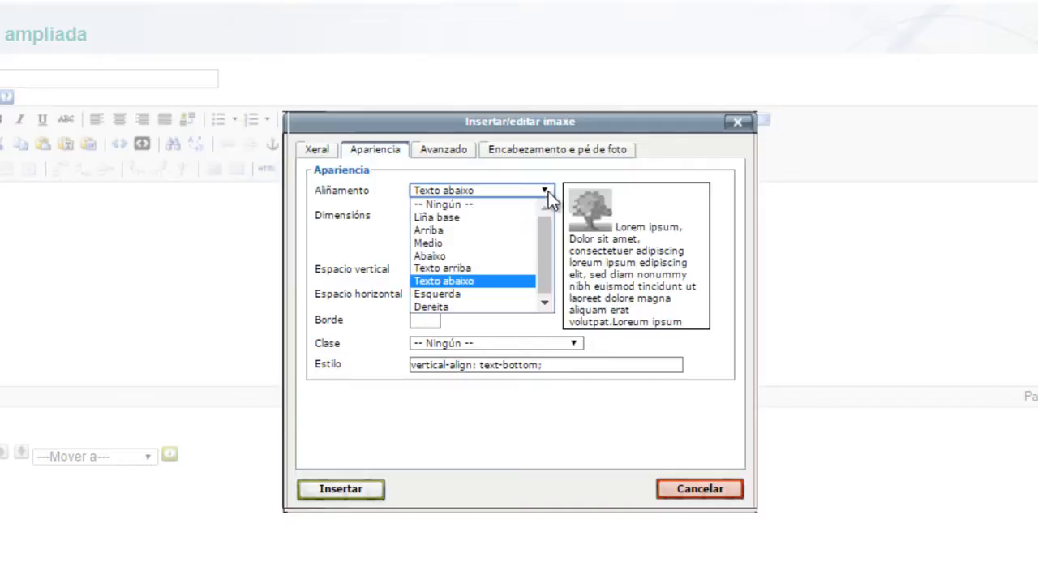
pyautogui.click(455, 295)
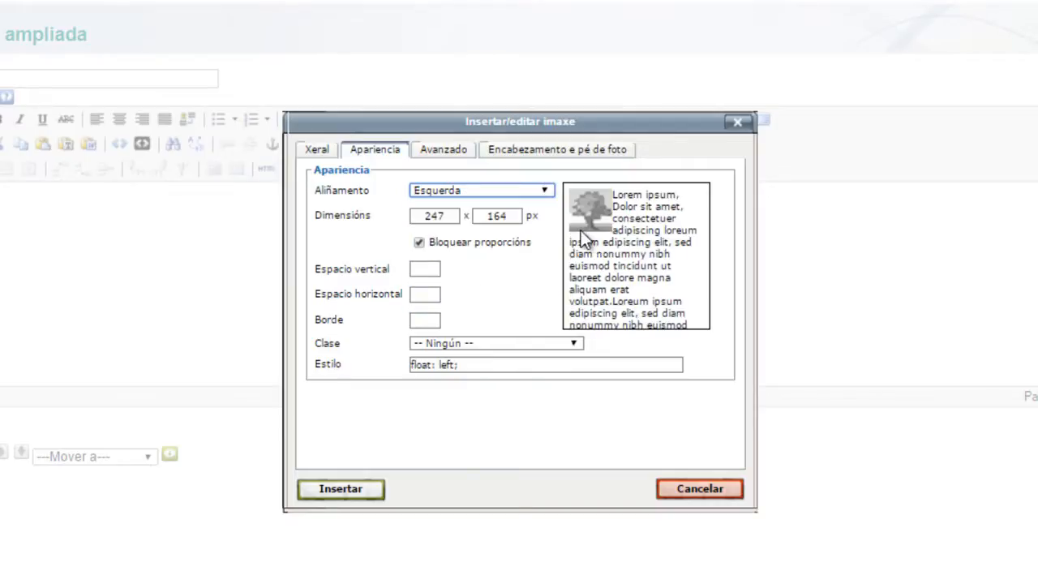
pyautogui.click(547, 195)
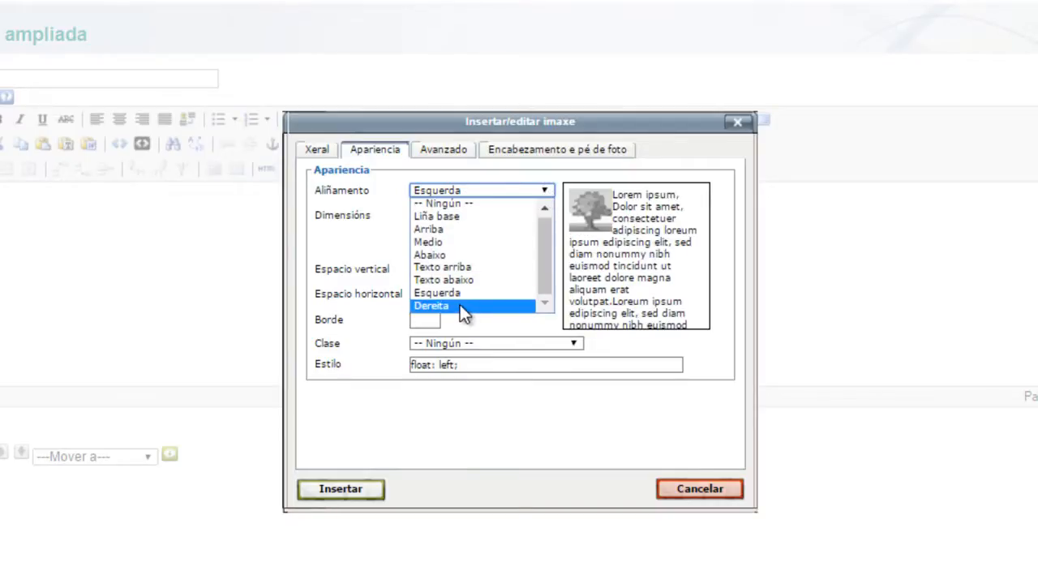
pyautogui.click(459, 307)
# Step: Set the image alignment to Esquerda and its vertical spacing to 10
pyautogui.click(546, 189)
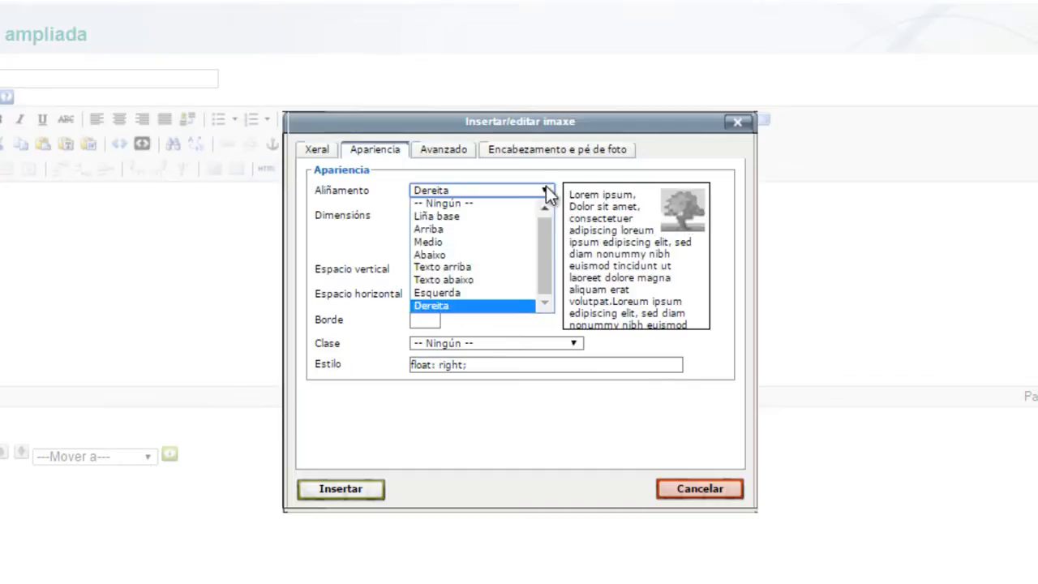
pyautogui.click(467, 294)
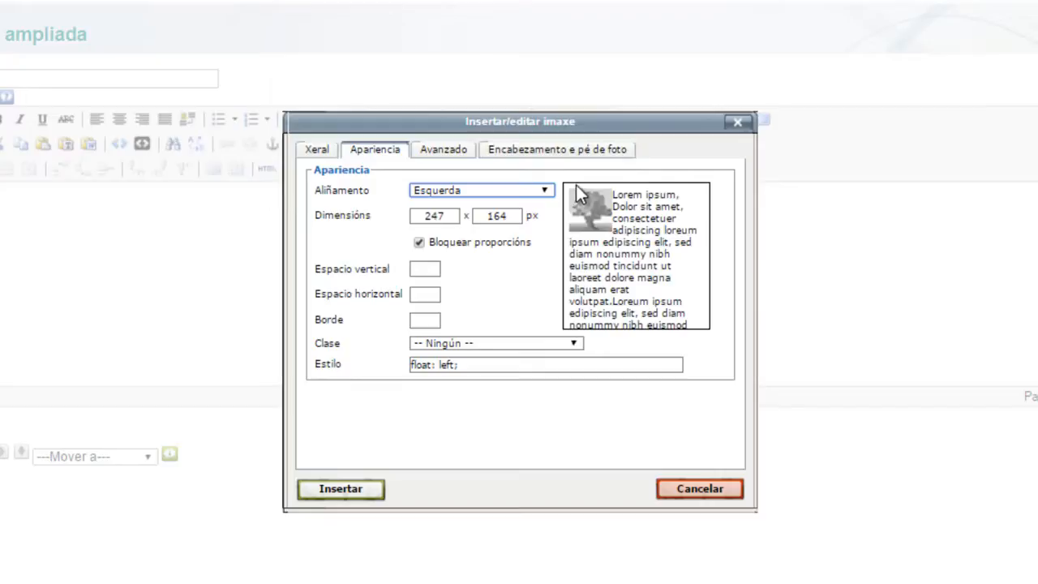
pyautogui.click(426, 270)
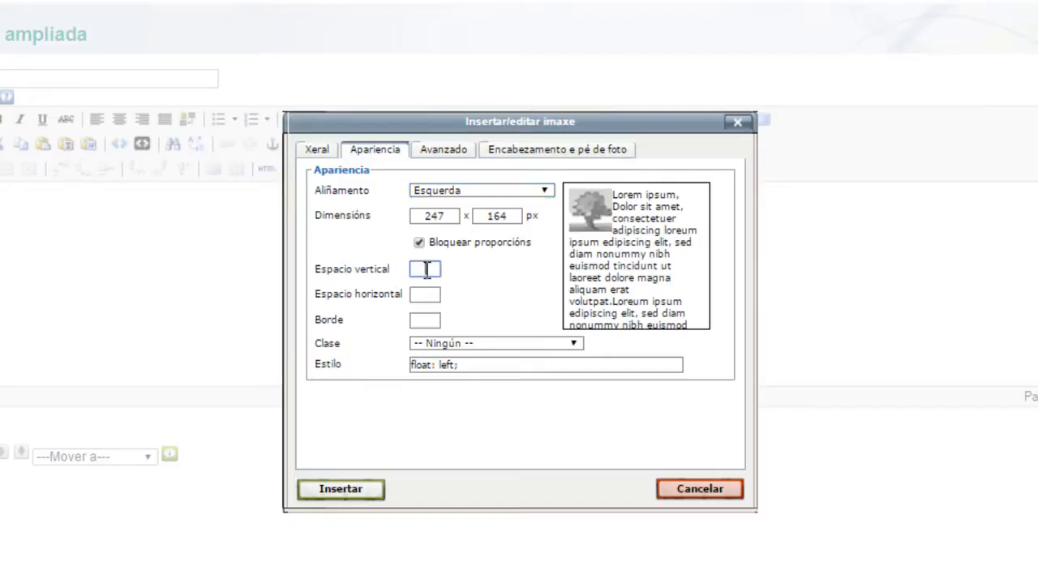
pyautogui.write('10')
pyautogui.click(459, 280)
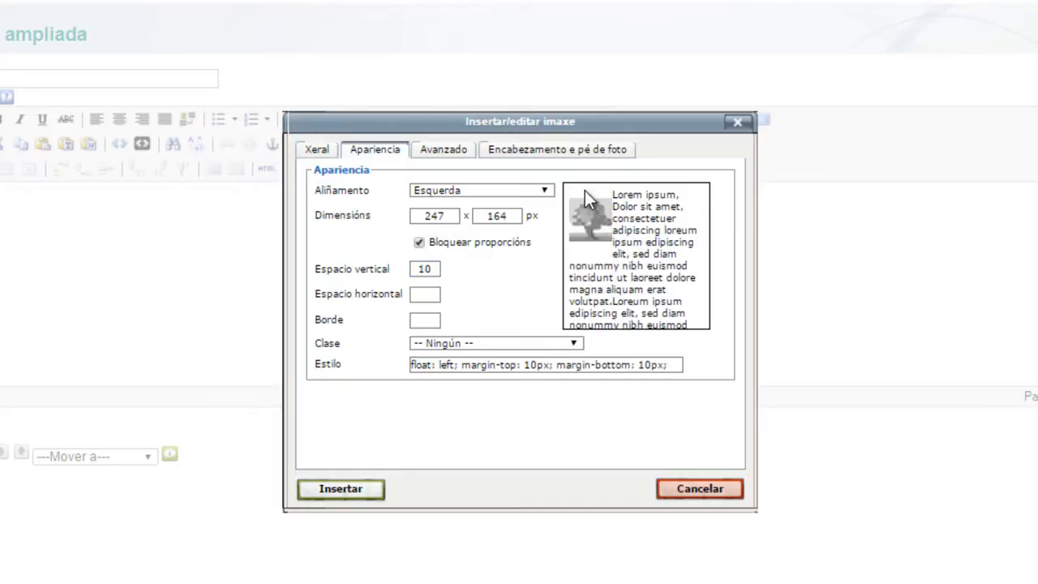
# Step: Set the image's horizontal spacing to 10 and its border to 3
pyautogui.click(419, 295)
pyautogui.write('10')
pyautogui.click(532, 268)
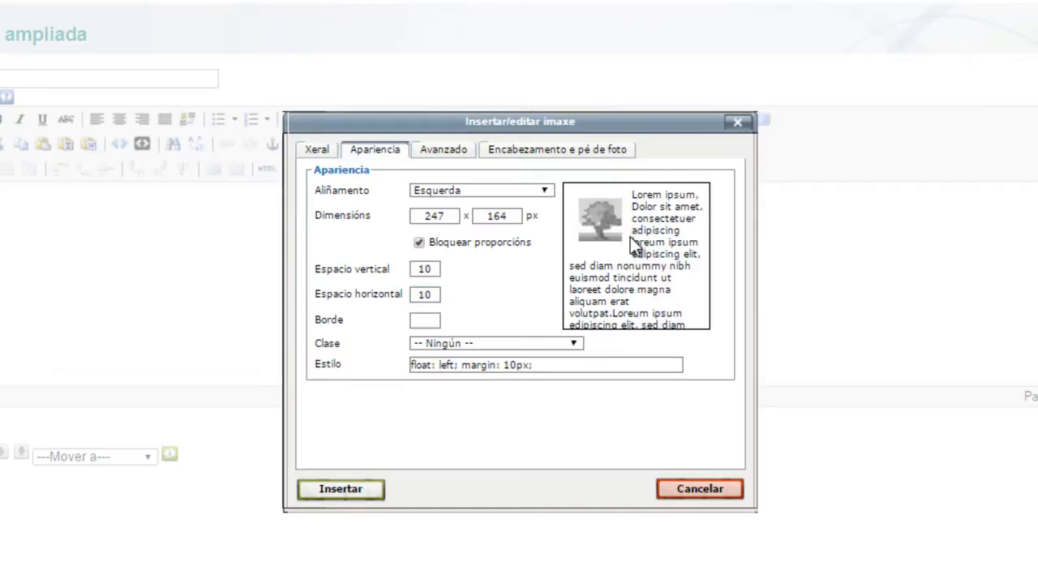
pyautogui.click(430, 320)
pyautogui.write('3')
pyautogui.click(510, 293)
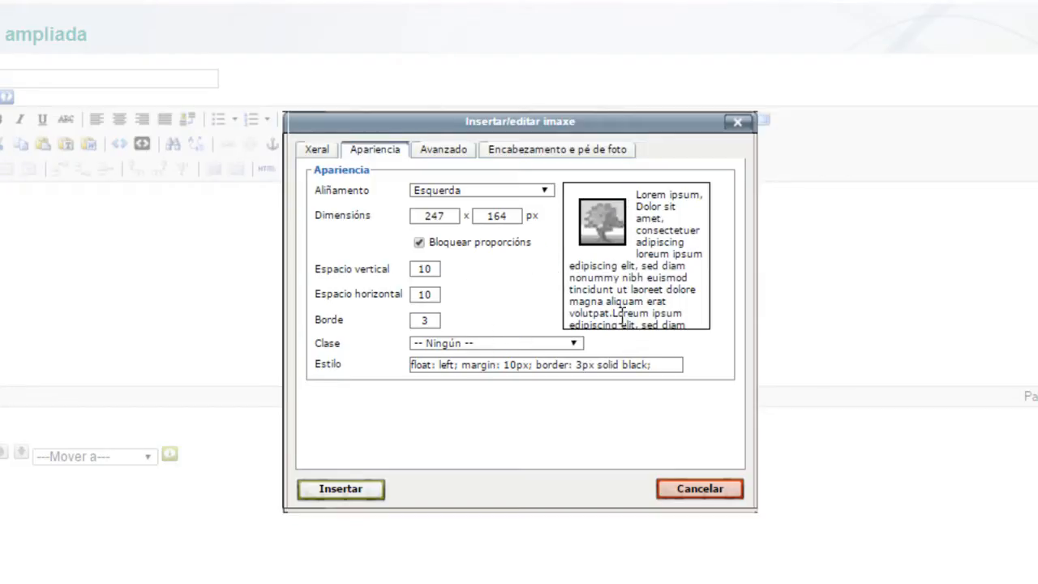
# Step: Look over the image's advanced, general and appearance settings, and insert it without an image description
pyautogui.click(448, 152)
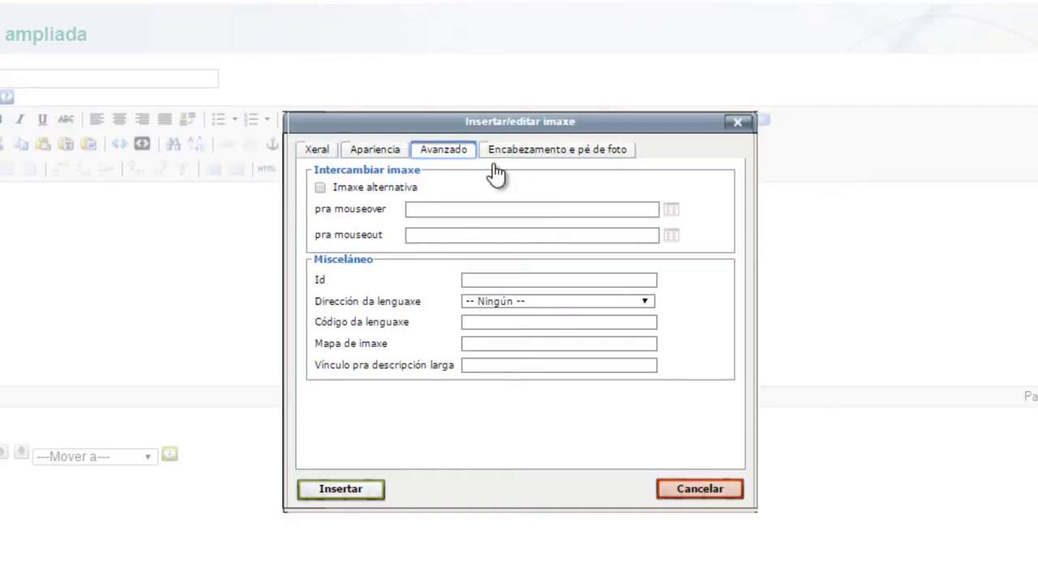
pyautogui.click(316, 152)
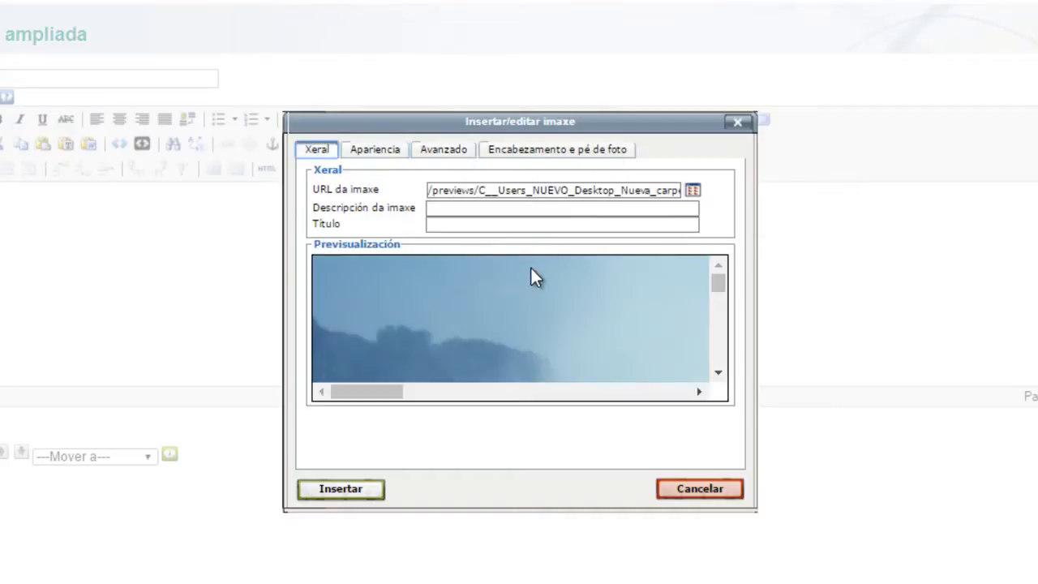
pyautogui.click(393, 154)
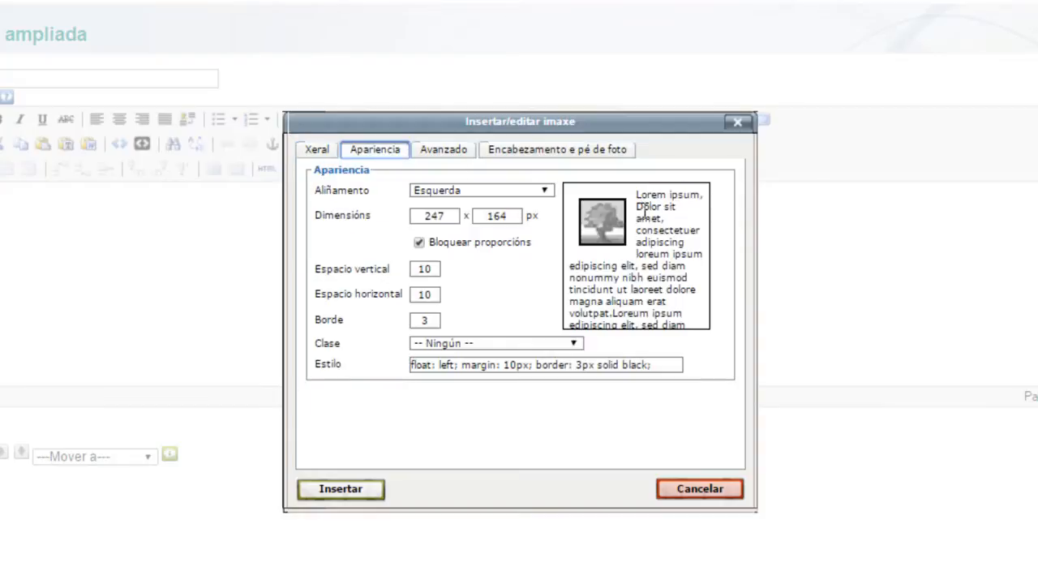
pyautogui.click(347, 492)
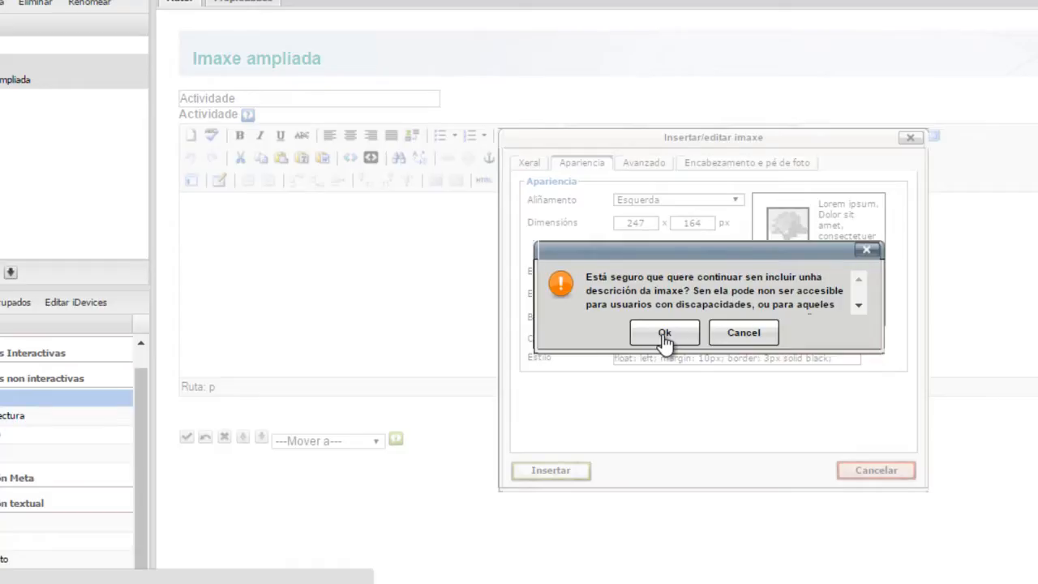
pyautogui.click(664, 333)
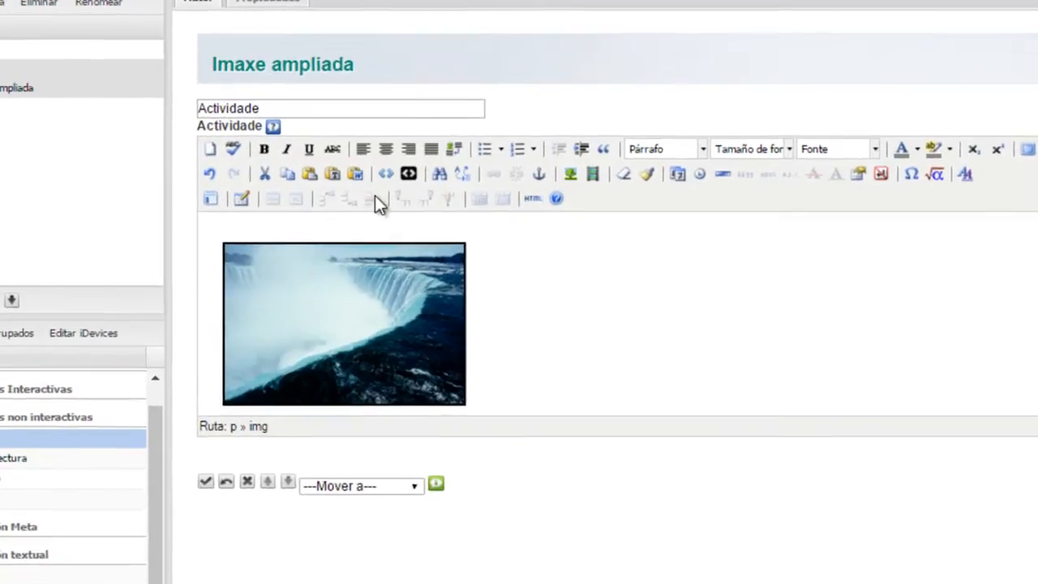
# Step: Start a hyperlink on the inserted waterfall image and choose h66_a.jpg as its target file
pyautogui.click(370, 337)
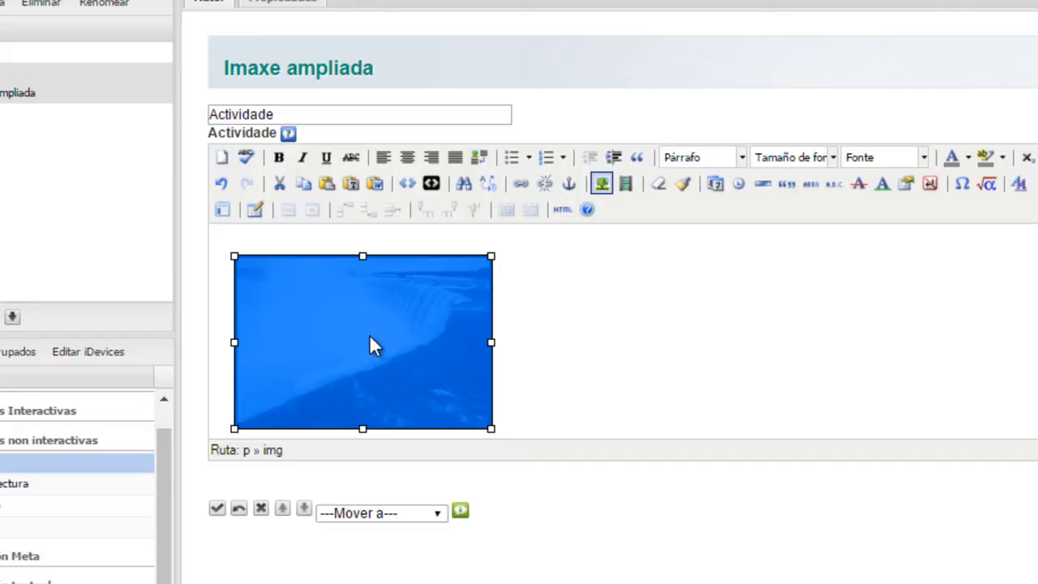
pyautogui.click(520, 185)
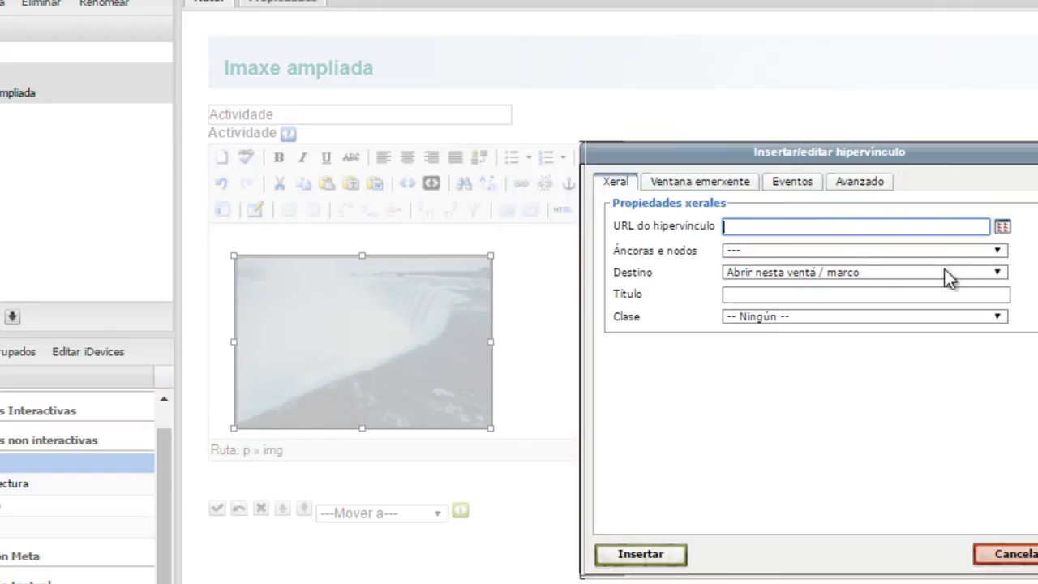
pyautogui.click(1002, 229)
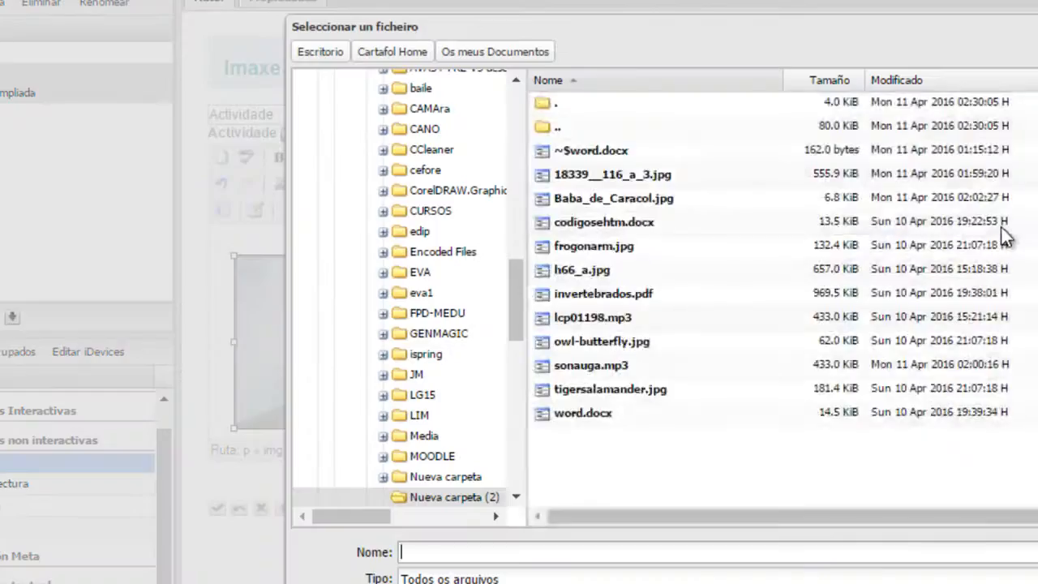
pyautogui.doubleClick(609, 271)
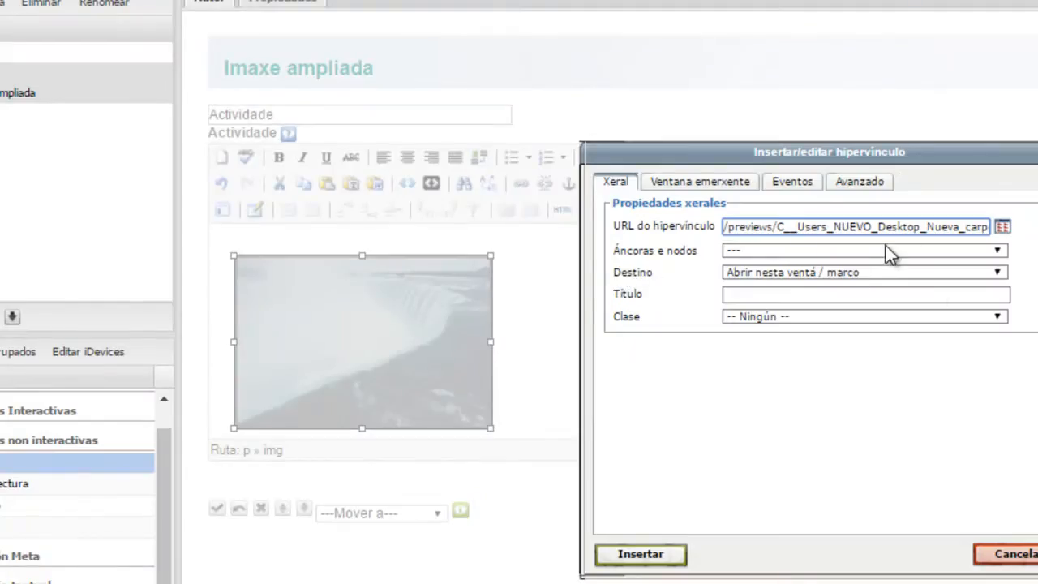
# Step: Set the link's page-to-object relation to Lightbox, insert the link, and save the Actividade iDevice
pyautogui.click(875, 191)
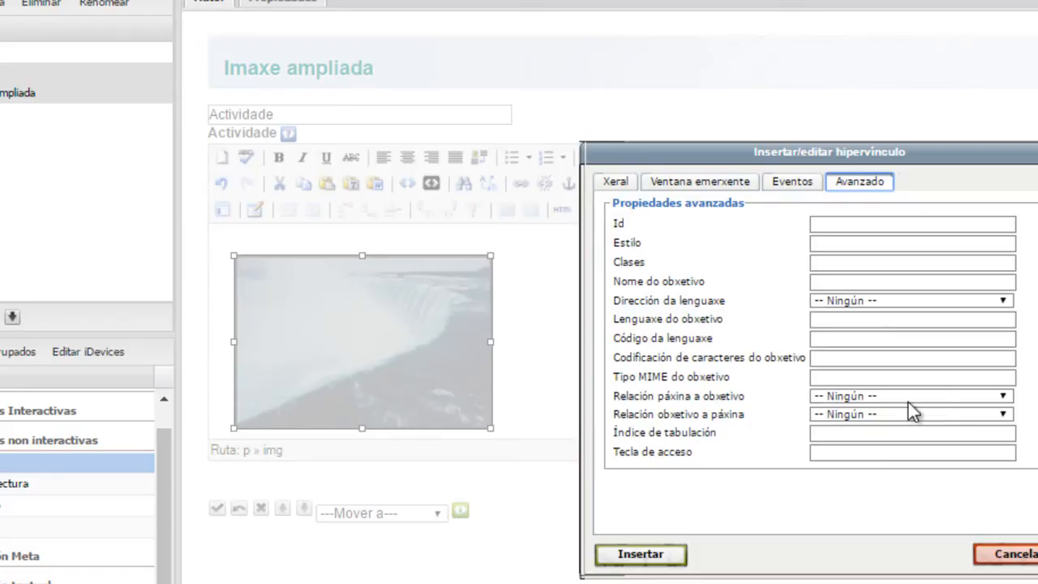
pyautogui.click(1004, 396)
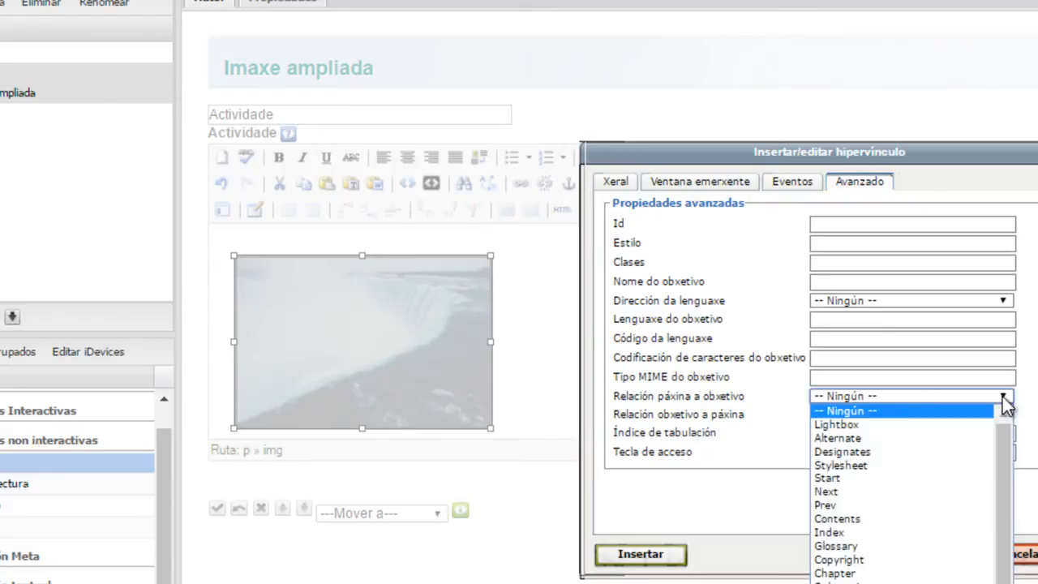
pyautogui.click(883, 425)
pyautogui.click(626, 555)
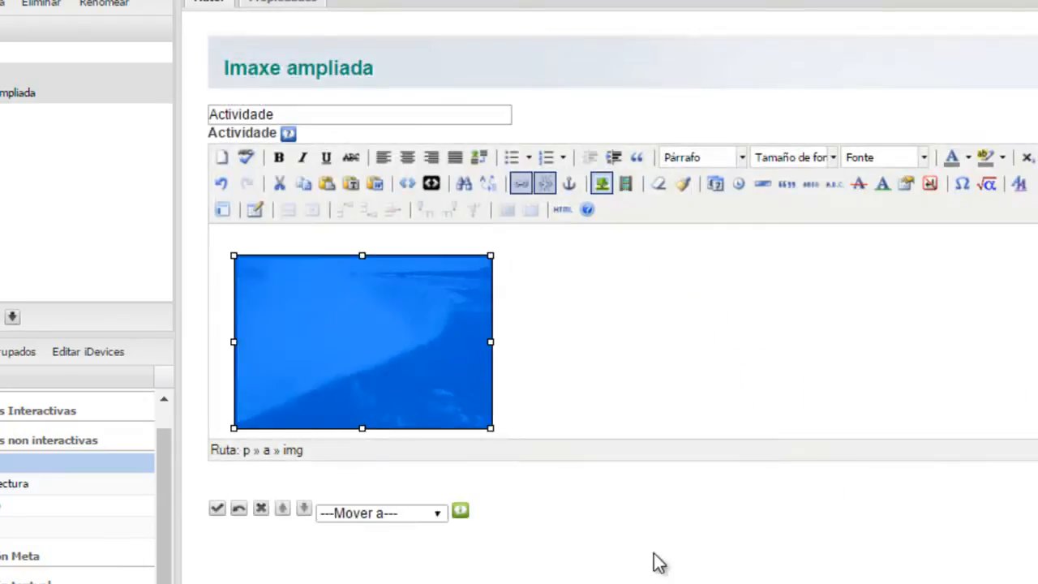
pyautogui.click(218, 513)
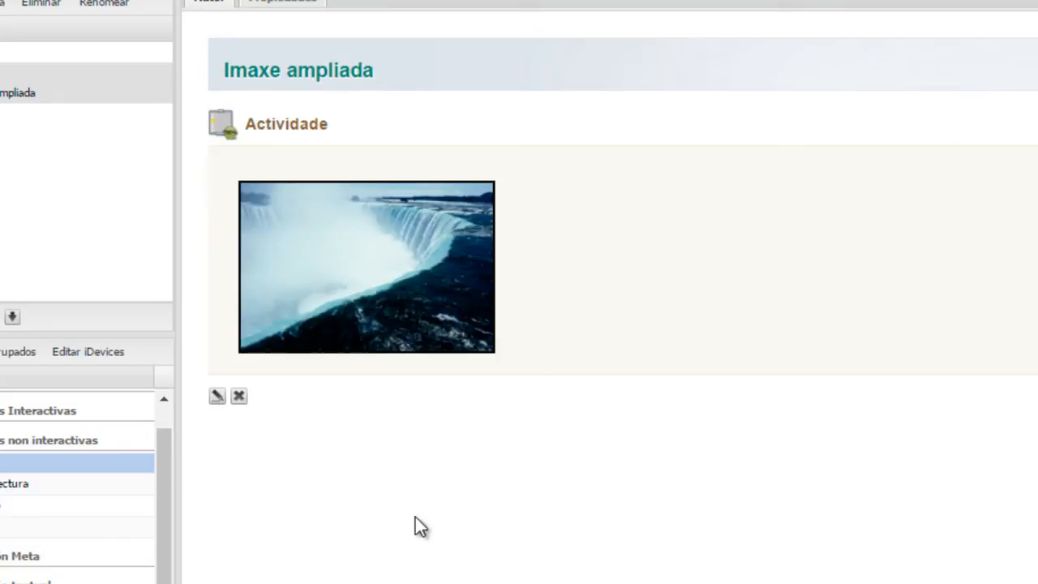